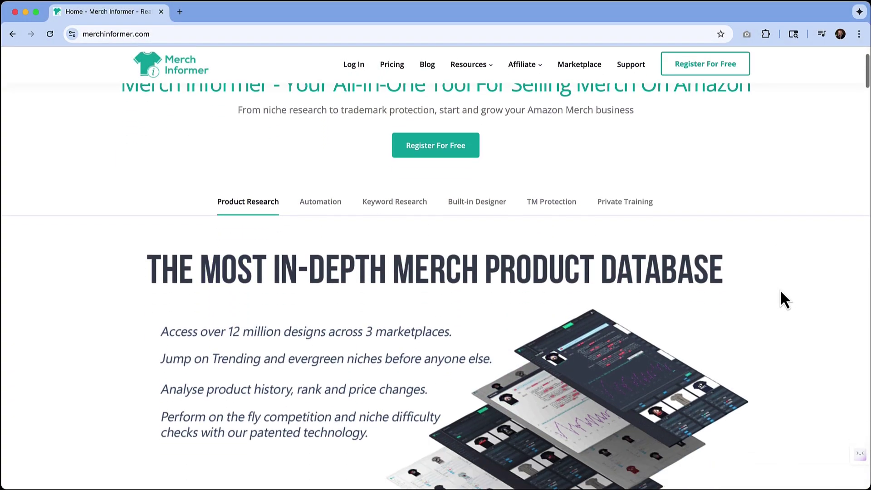
- Scroll down the merchinformer.com homepage through its product research and bulk listing features
scroll(781, 292, "down", 5)
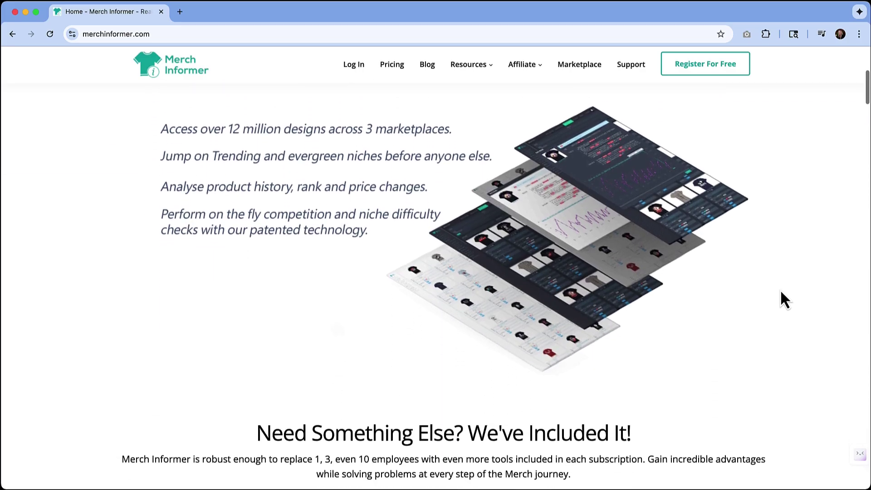
scroll(780, 291, "down", 4)
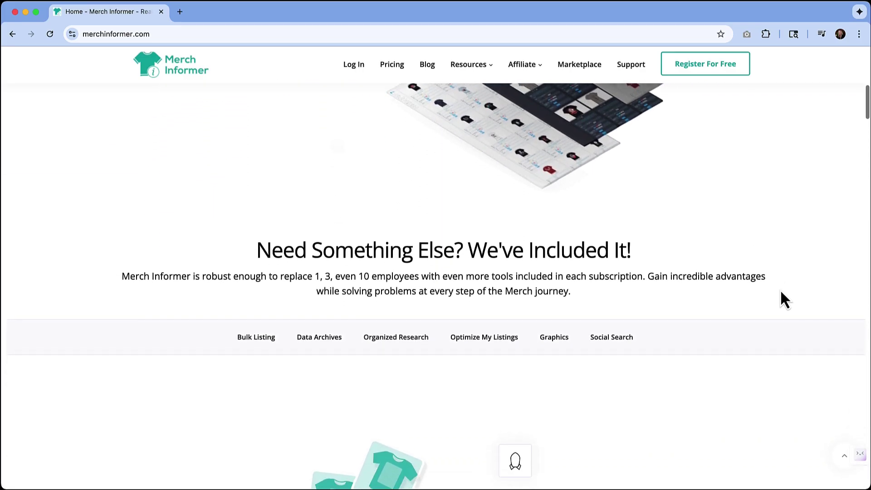
scroll(781, 292, "down", 4)
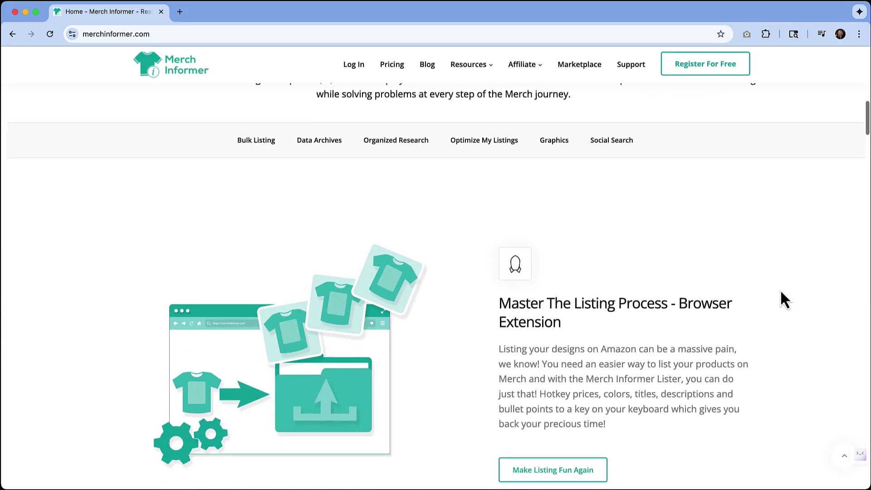
scroll(780, 292, "down", 3)
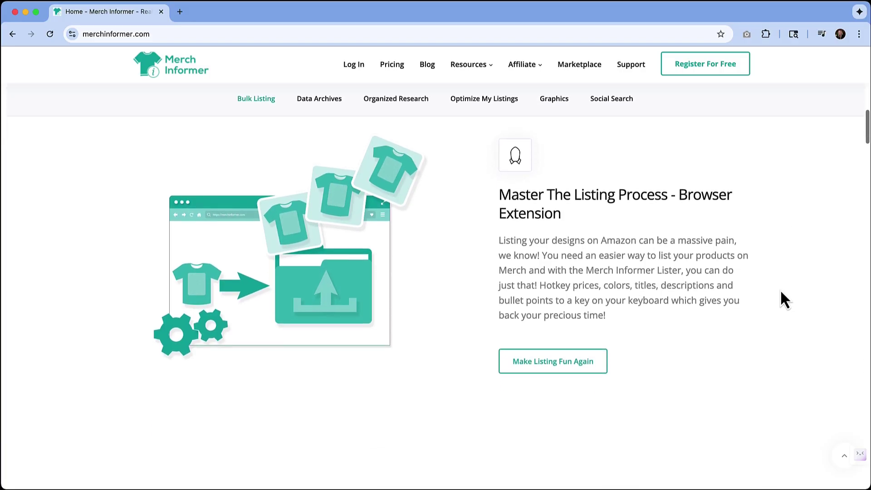
scroll(780, 292, "down", 3)
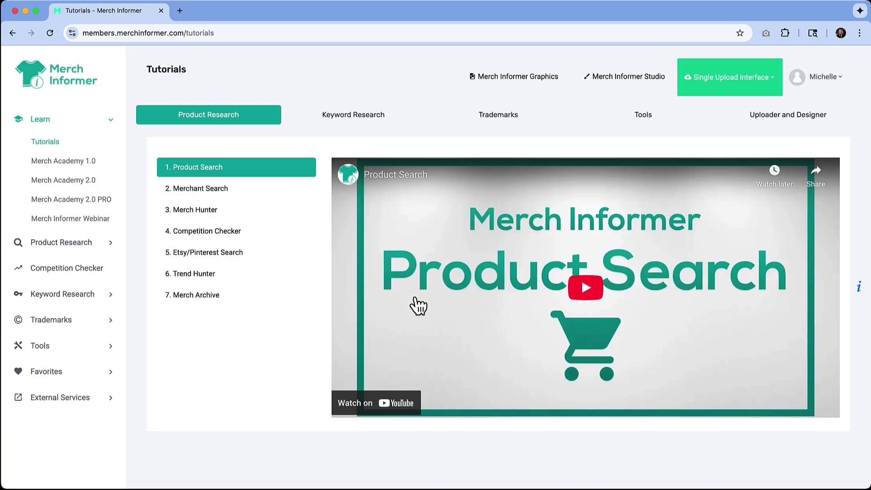
- Run a Products Search for 'halloween' in the US Merch By Amazon Shirts category
left_click(60, 245)
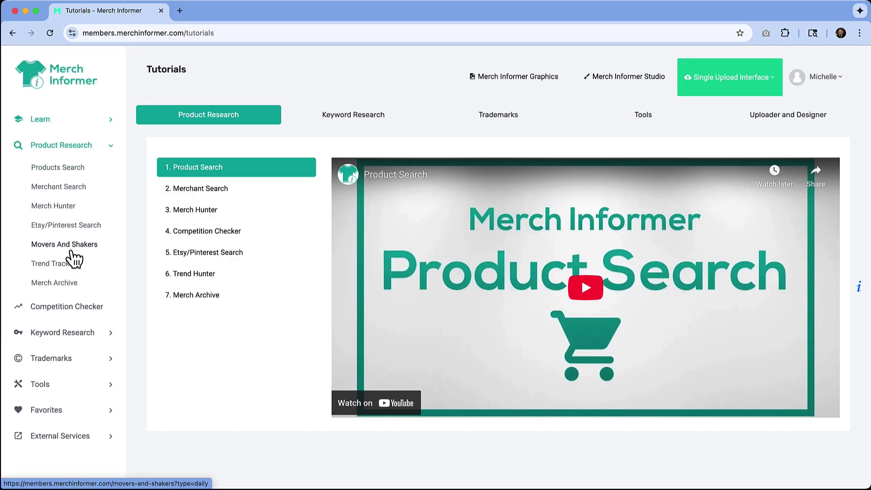
left_click(61, 167)
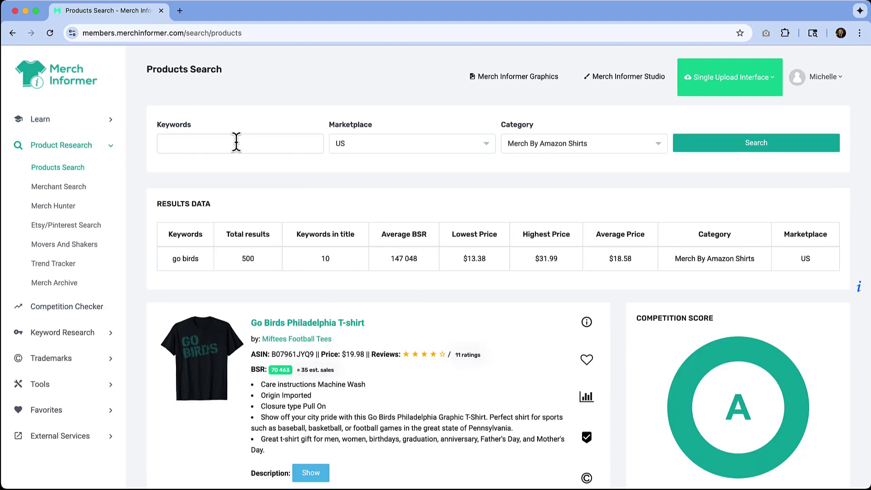
left_click(200, 141)
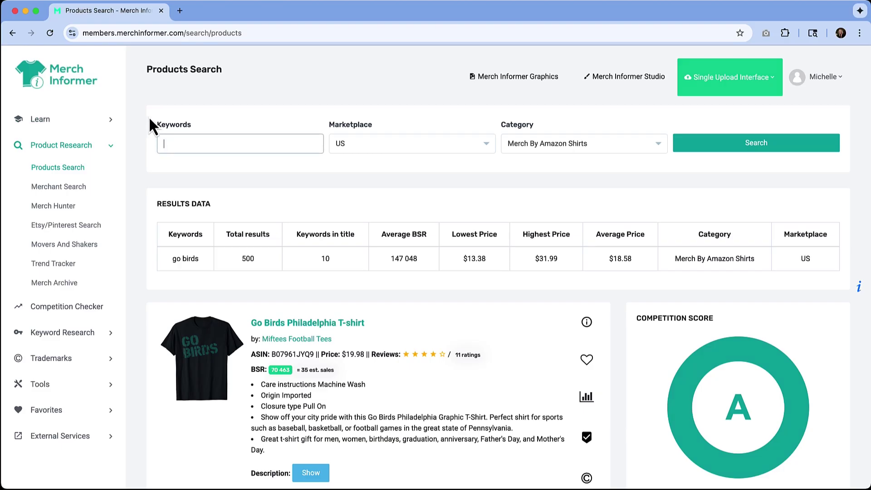
left_click(398, 146)
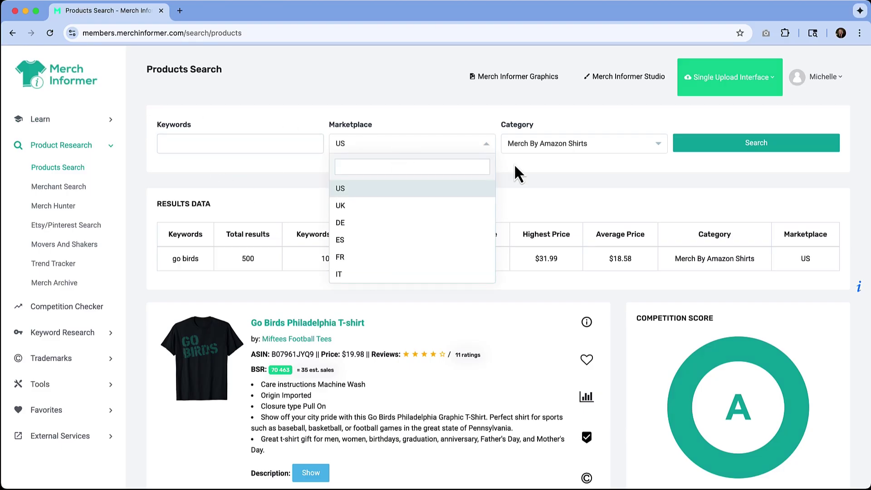
left_click(600, 150)
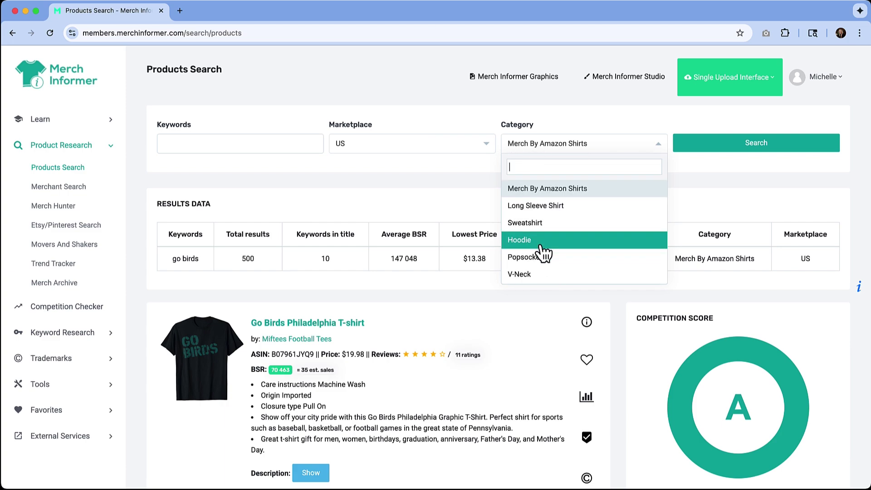
left_click(240, 143)
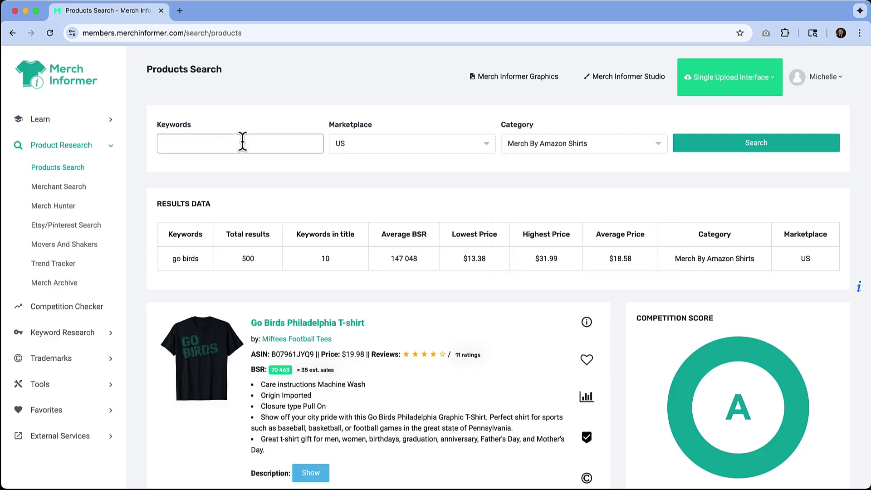
type("halloween")
left_click(744, 151)
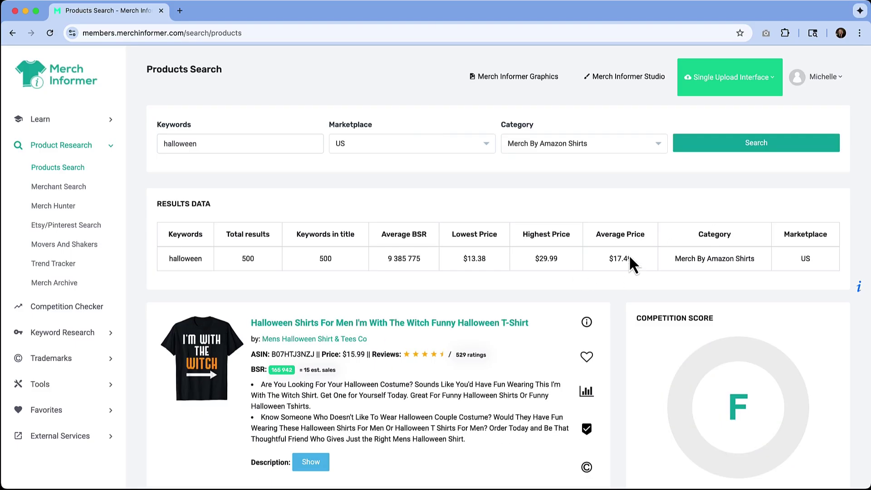
- Review the halloween results: 500 products, average BSR 9 385 775, score F, related keywords
scroll(533, 296, "down", 5)
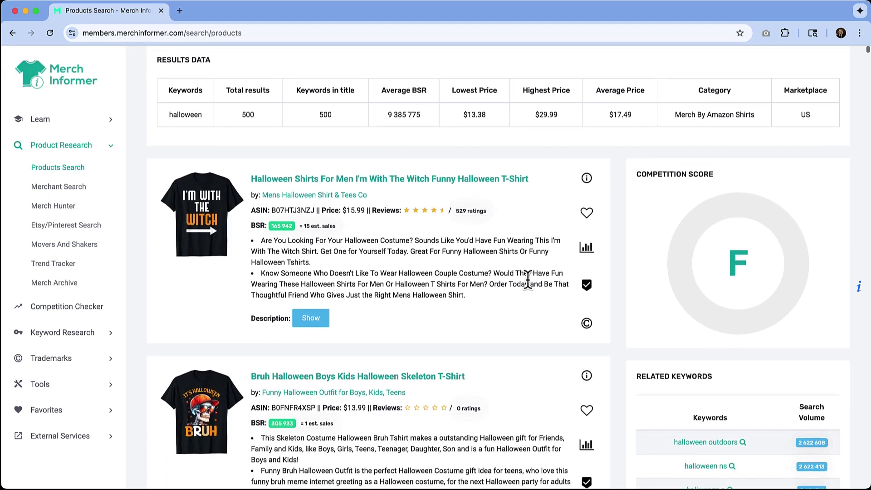
scroll(463, 249, "down", 5)
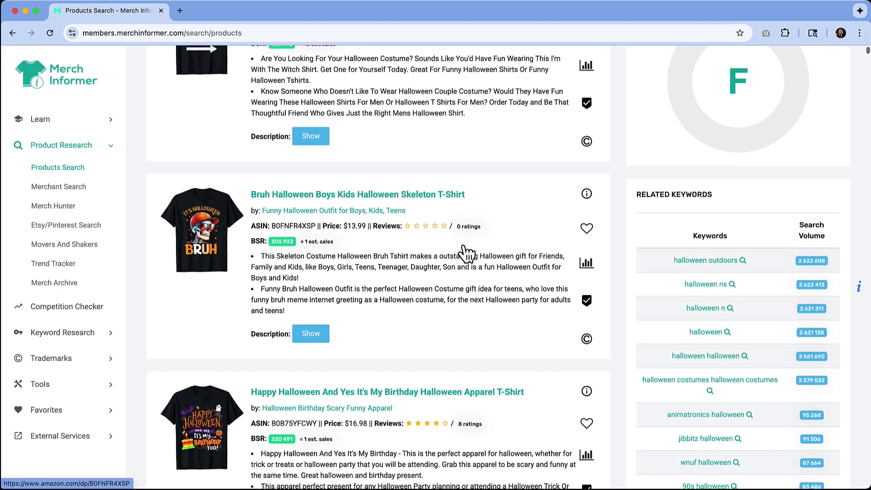
scroll(462, 248, "up", 3)
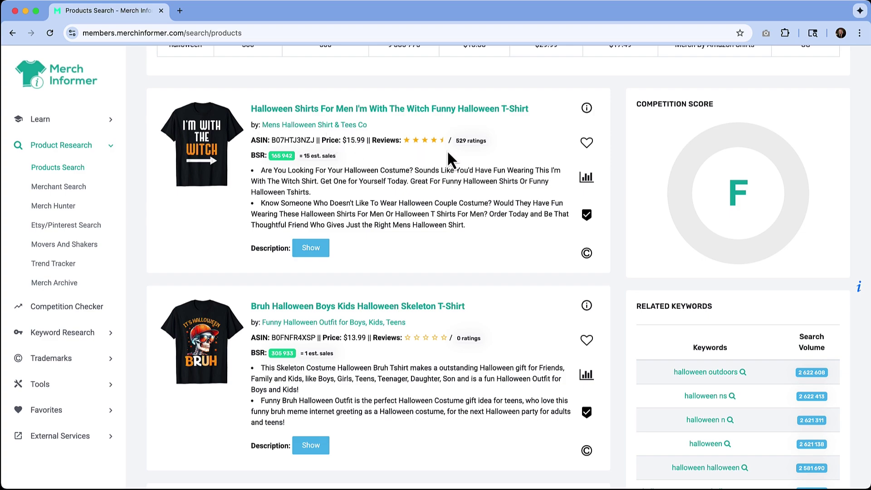
scroll(440, 272, "down", 10)
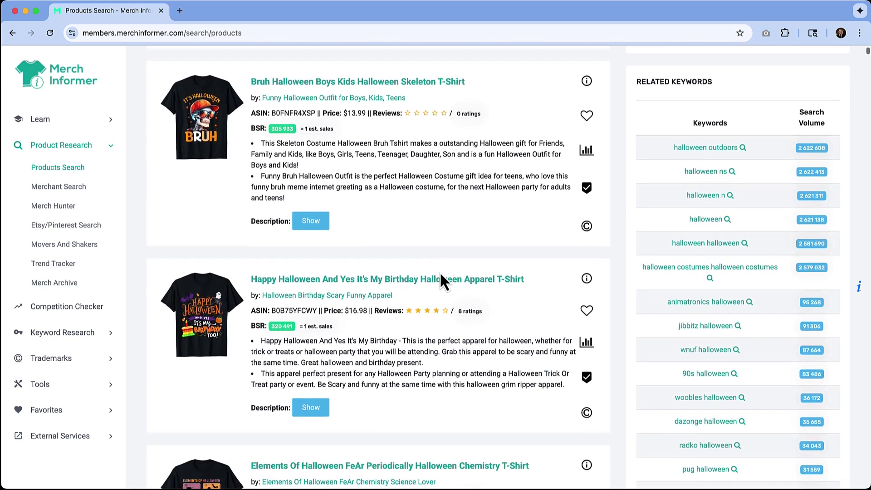
scroll(438, 270, "down", 9)
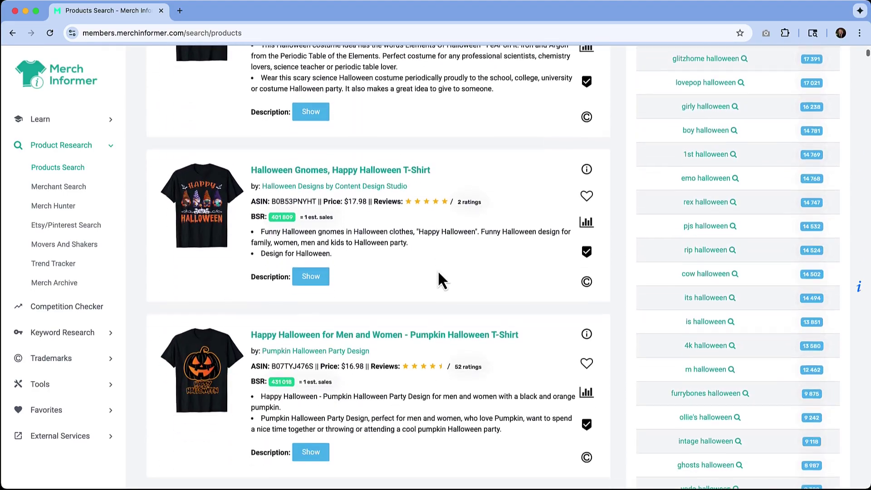
scroll(654, 313, "up", 16)
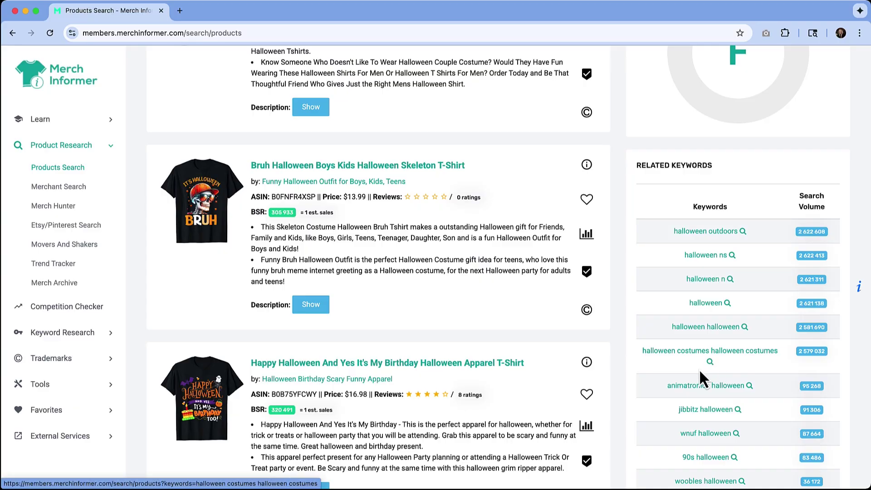
scroll(758, 319, "up", 1)
scroll(808, 238, "down", 1)
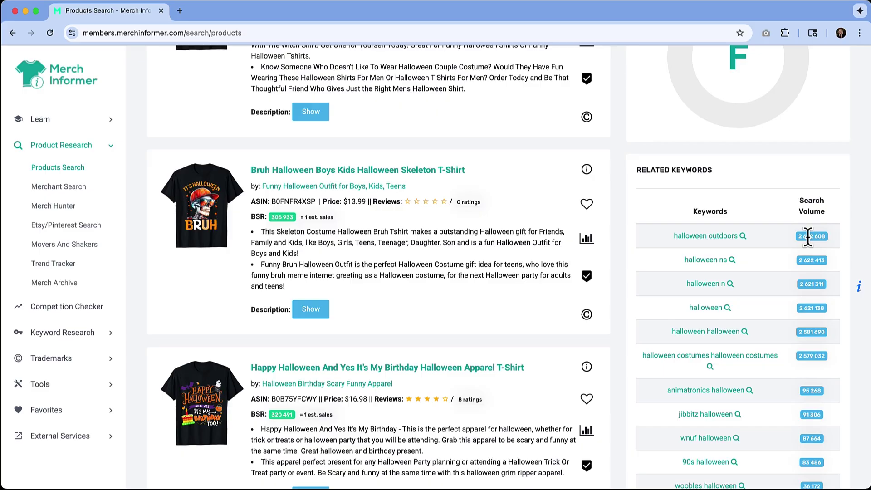
scroll(327, 203, "up", 8)
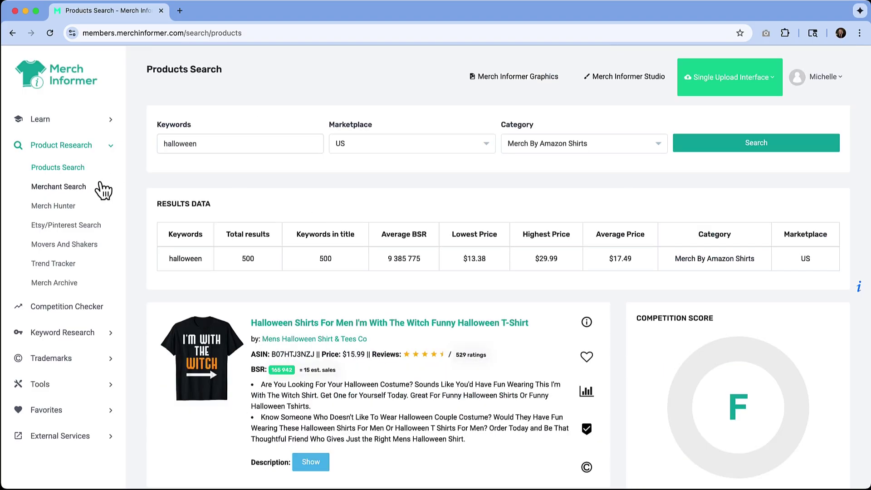
- Open Merch Hunter and search Top 100 bestsellers for US Merch By Amazon Shirts
left_click(68, 211)
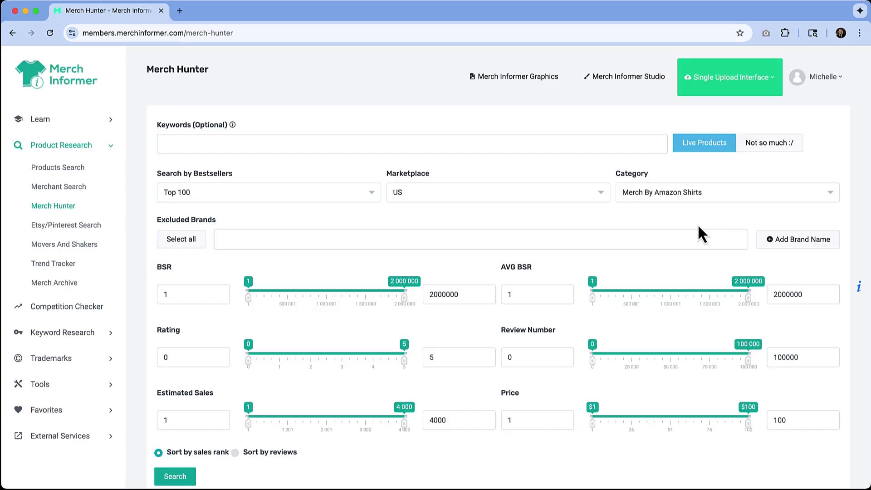
scroll(692, 218, "down", 2)
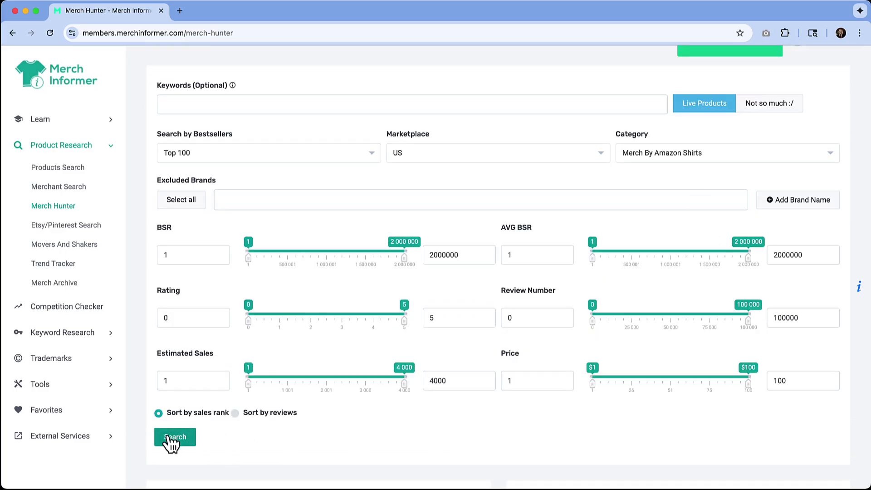
left_click(170, 436)
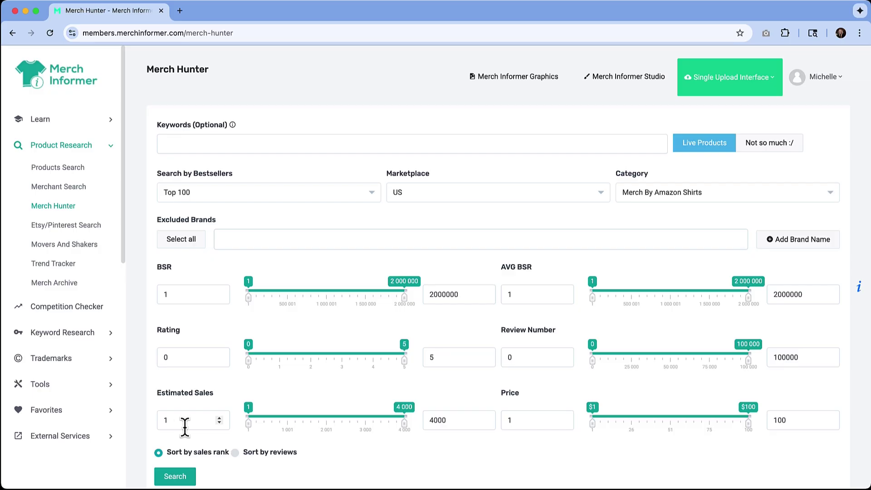
- Scroll through the Top 100 Eagles shirt result cards, then back up to the filters
scroll(218, 362, "down", 5)
scroll(262, 369, "down", 5)
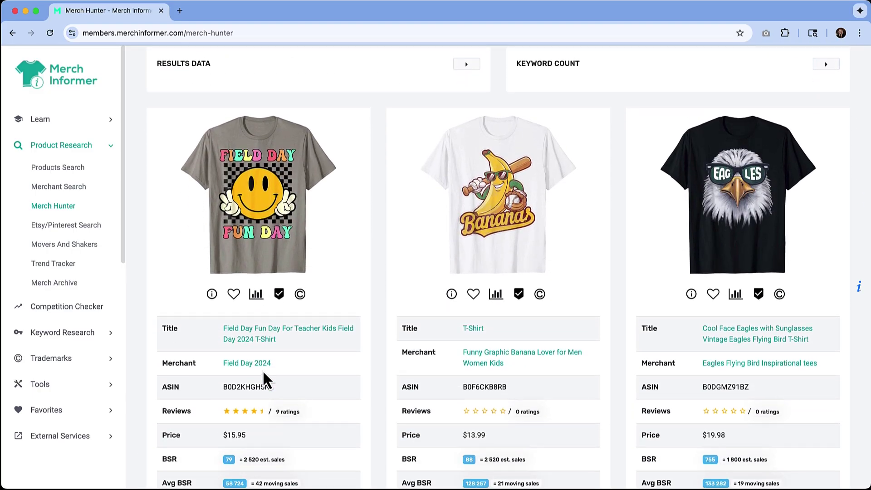
scroll(262, 369, "down", 1)
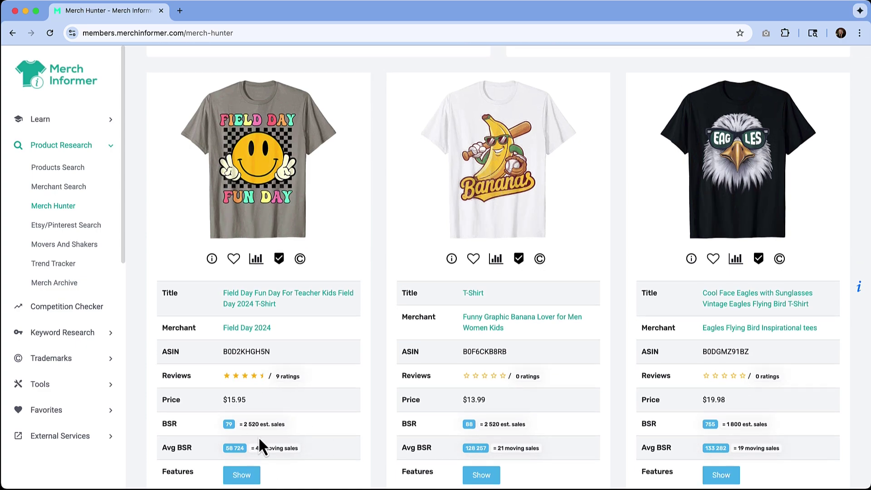
scroll(376, 408, "up", 1)
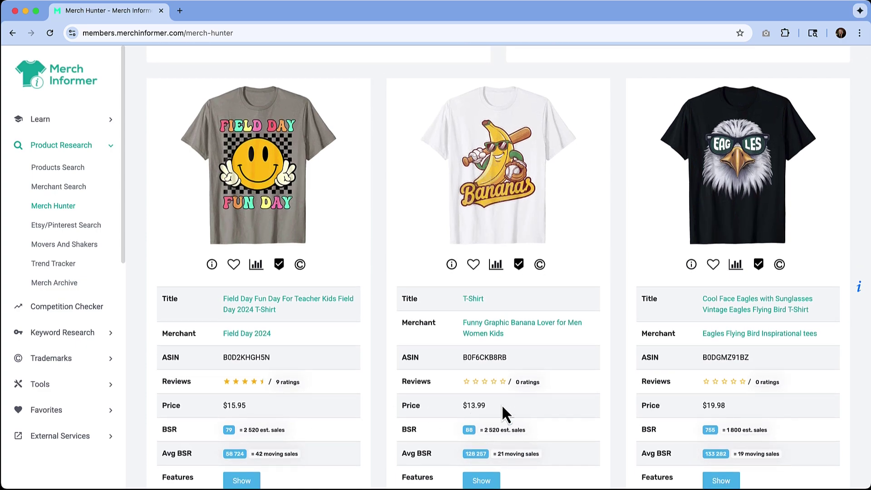
scroll(630, 312, "down", 6)
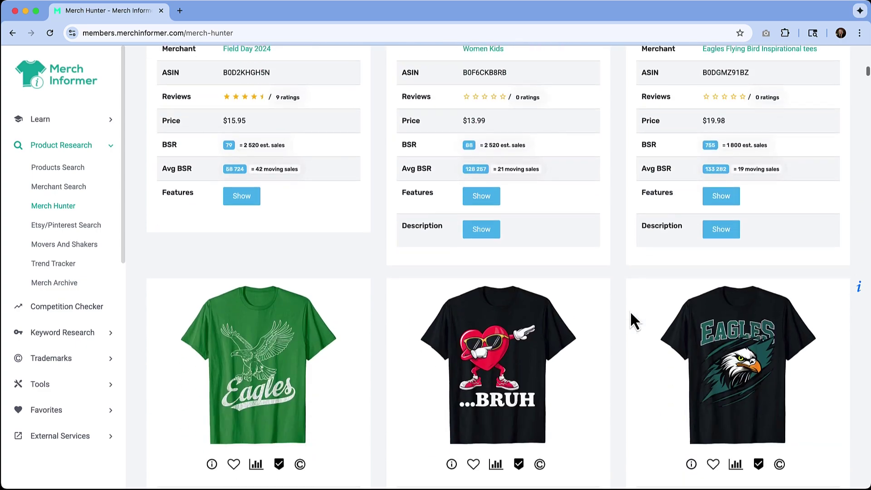
scroll(632, 314, "down", 5)
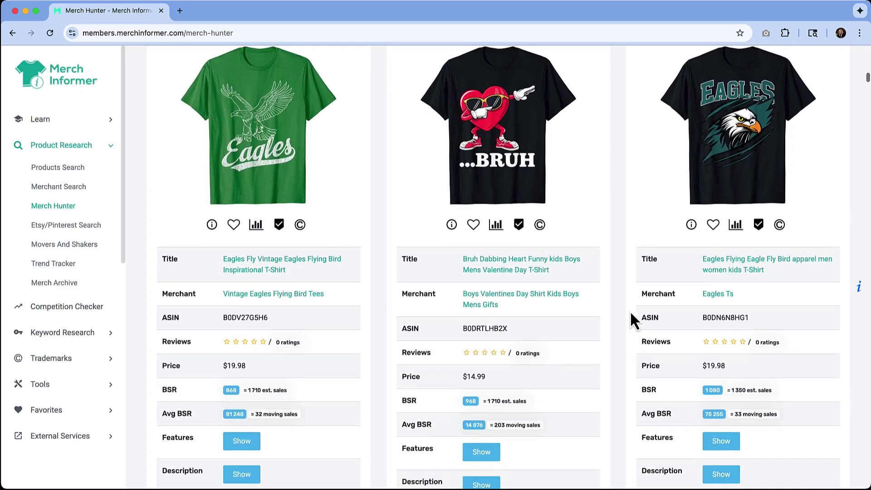
scroll(630, 314, "down", 7)
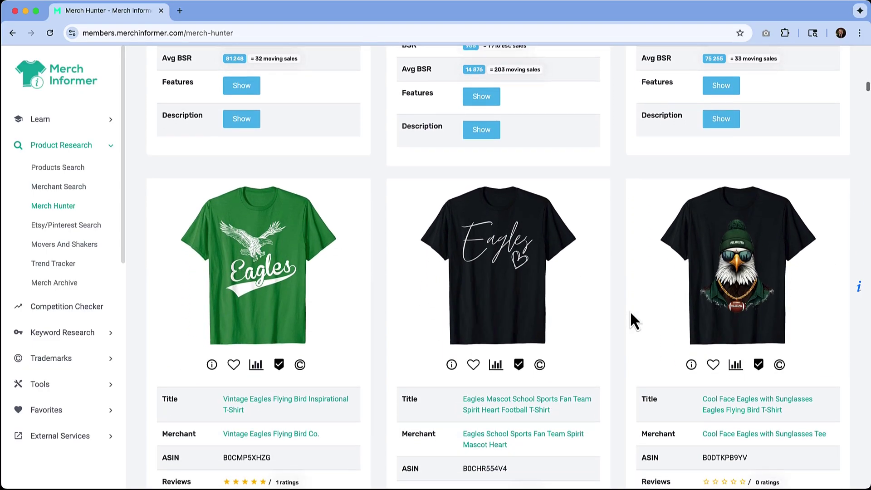
scroll(631, 313, "down", 8)
scroll(631, 313, "down", 3)
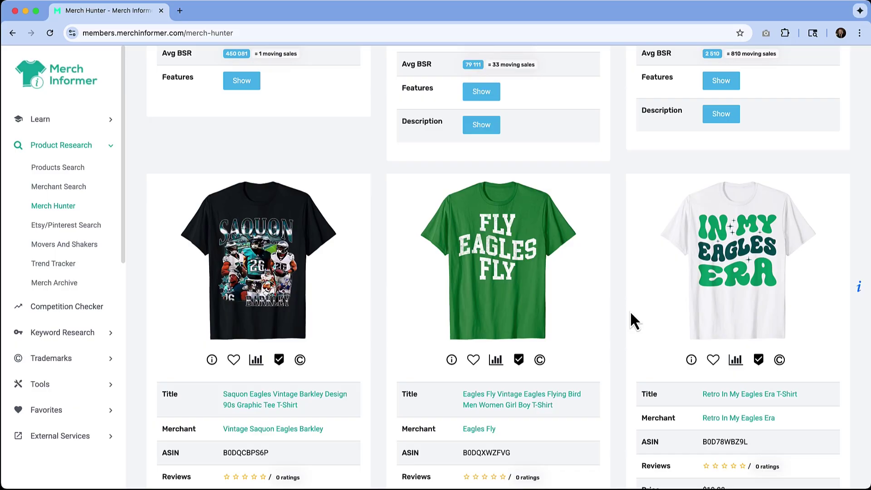
scroll(631, 313, "down", 2)
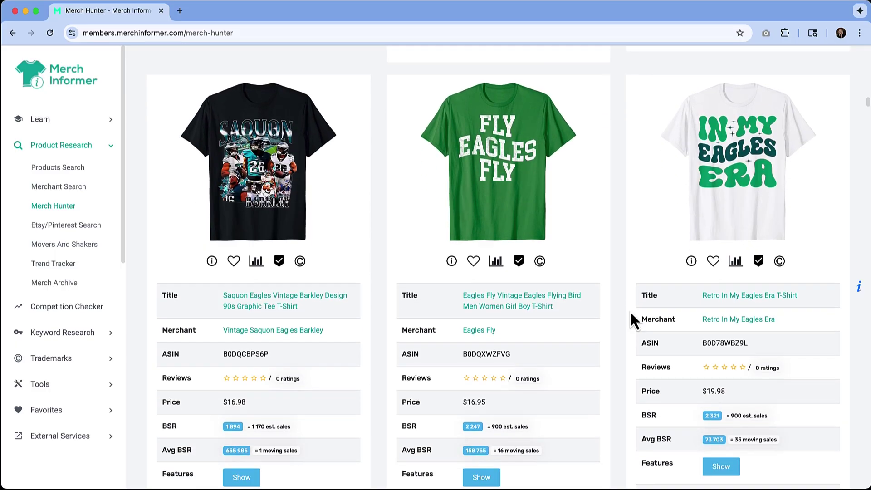
scroll(631, 313, "up", 1)
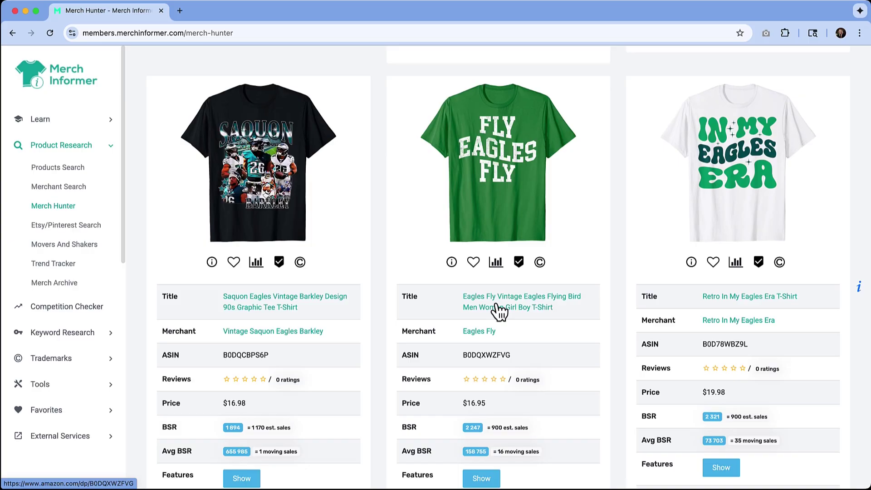
scroll(521, 283, "up", 9)
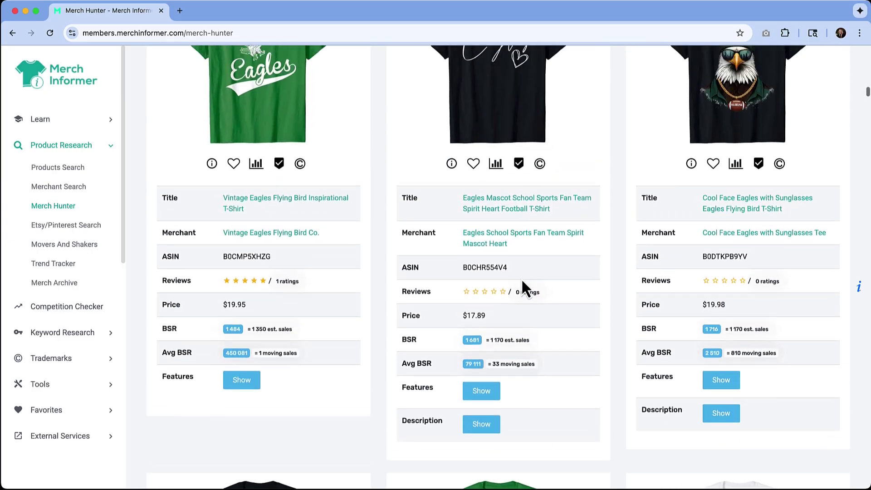
scroll(521, 279, "up", 3)
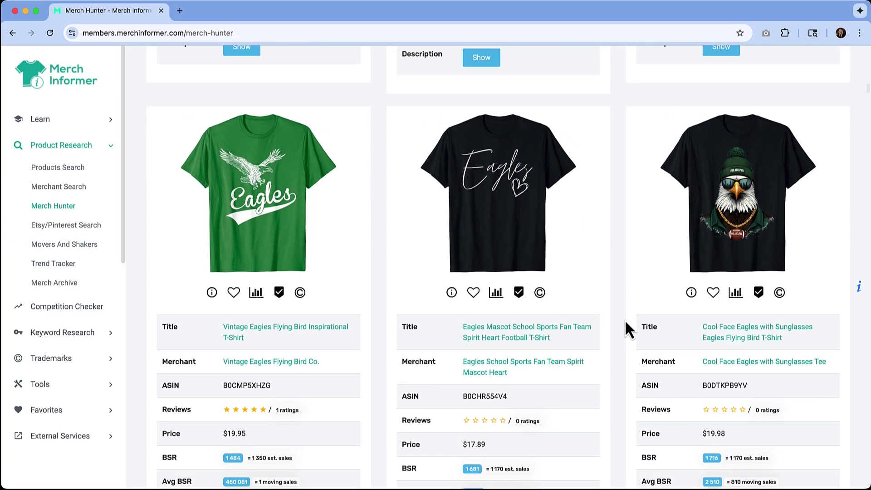
scroll(624, 319, "up", 15)
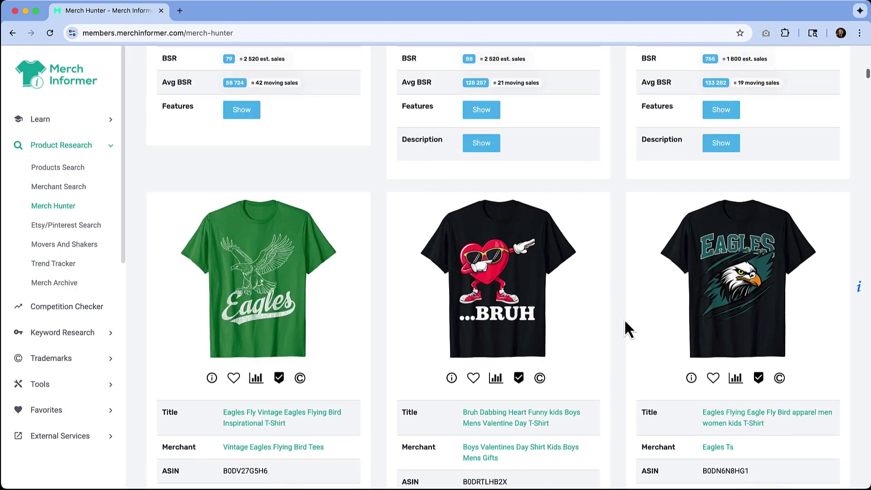
scroll(624, 319, "up", 17)
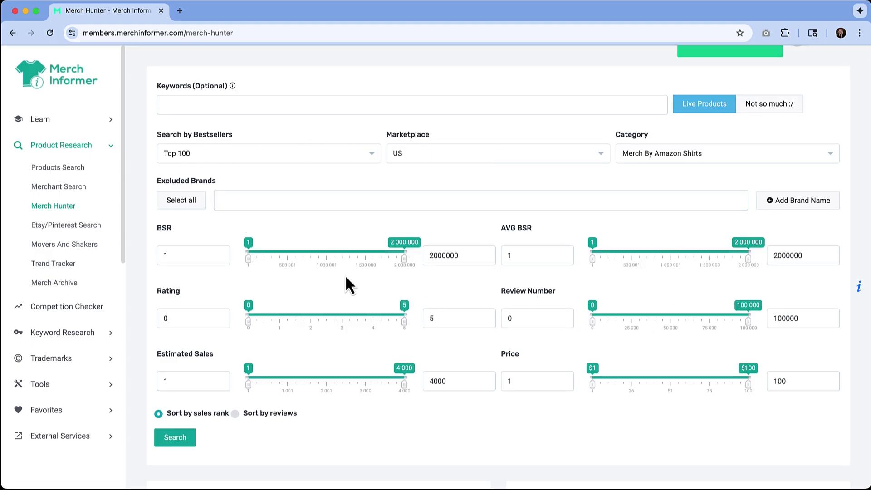
- Expand Keyword Research in the sidebar and open the Keyword Finder
scroll(372, 252, "up", 1)
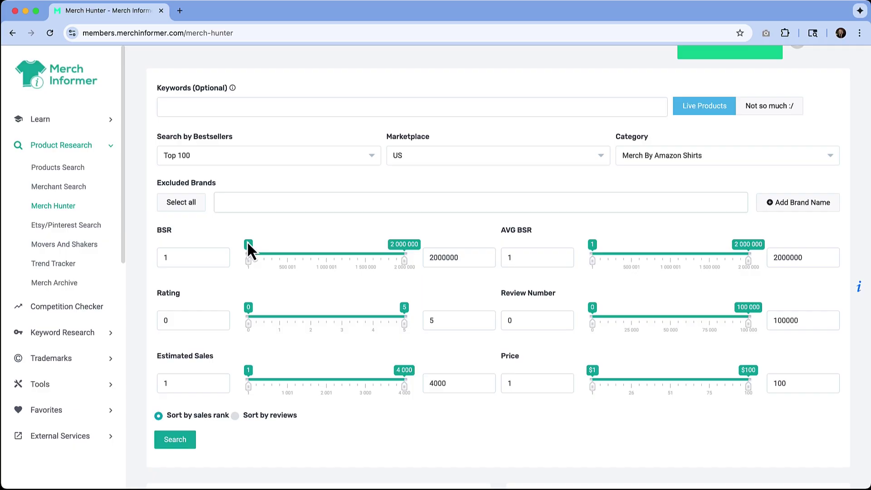
left_click(66, 334)
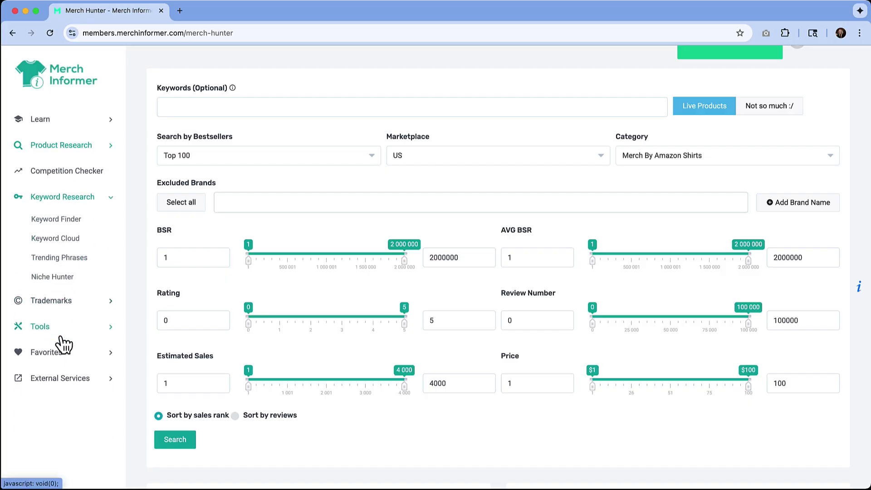
left_click(66, 221)
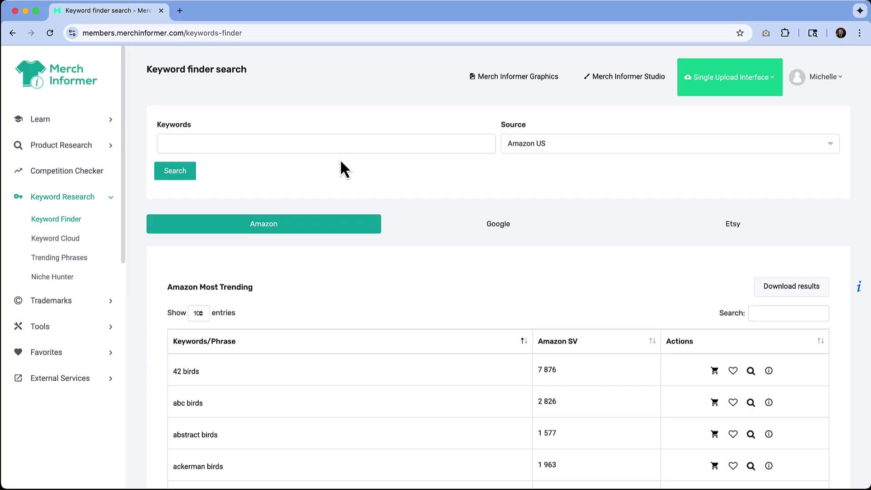
- Search the Keyword Finder for 'go birds' and review the Amazon Most Trending results
left_click(311, 142)
type("go birds")
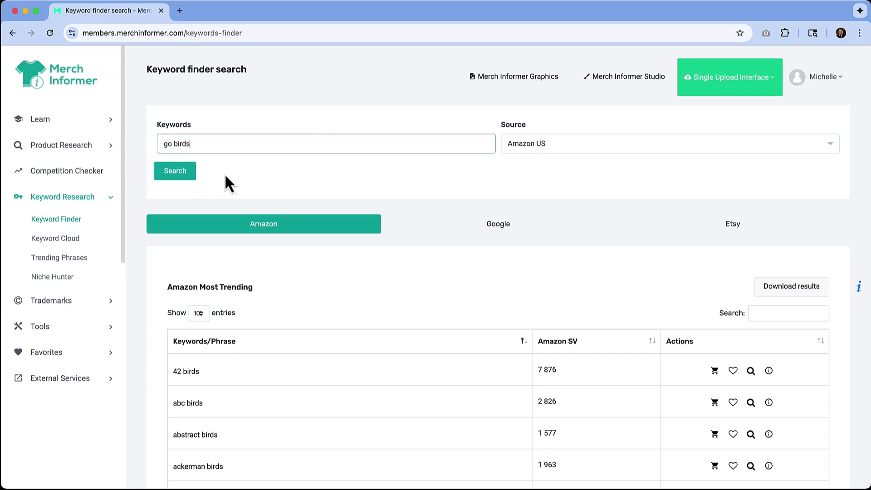
left_click(190, 166)
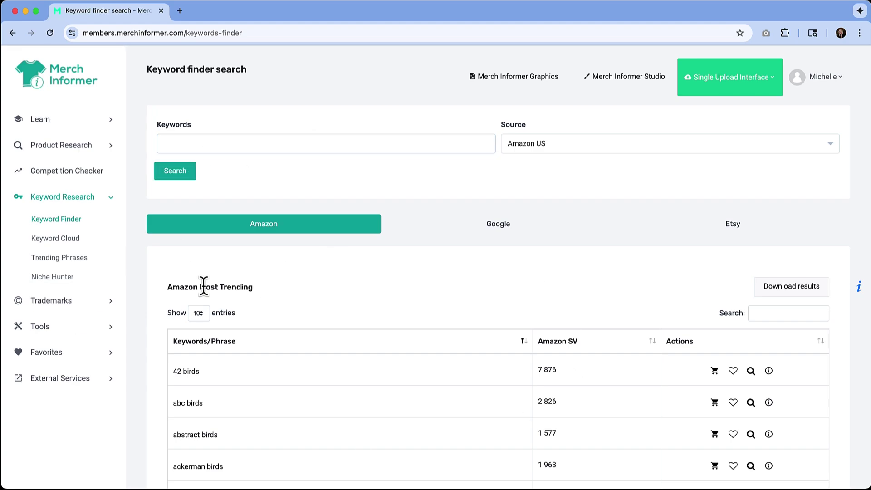
scroll(440, 284, "down", 2)
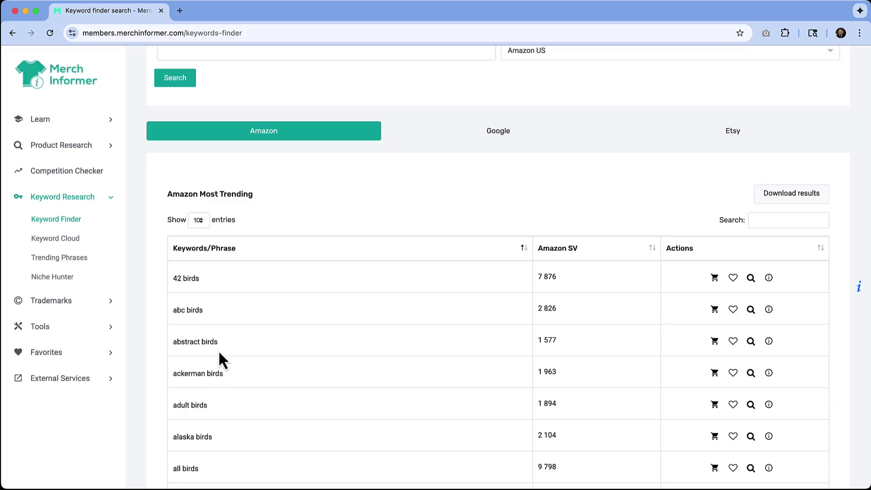
scroll(220, 347, "down", 2)
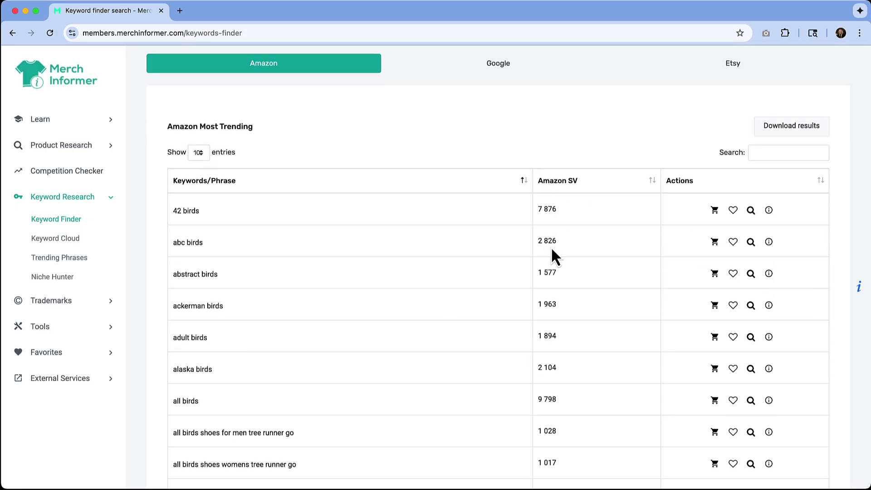
scroll(552, 270, "down", 4)
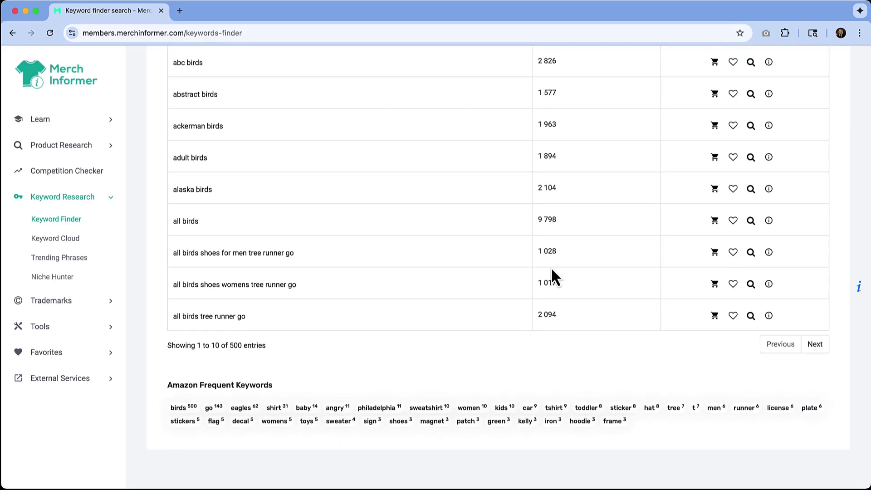
scroll(551, 267, "up", 7)
- Show 100 entries per page, scroll the table, then switch to Google Most Trending keywords
left_click(200, 304)
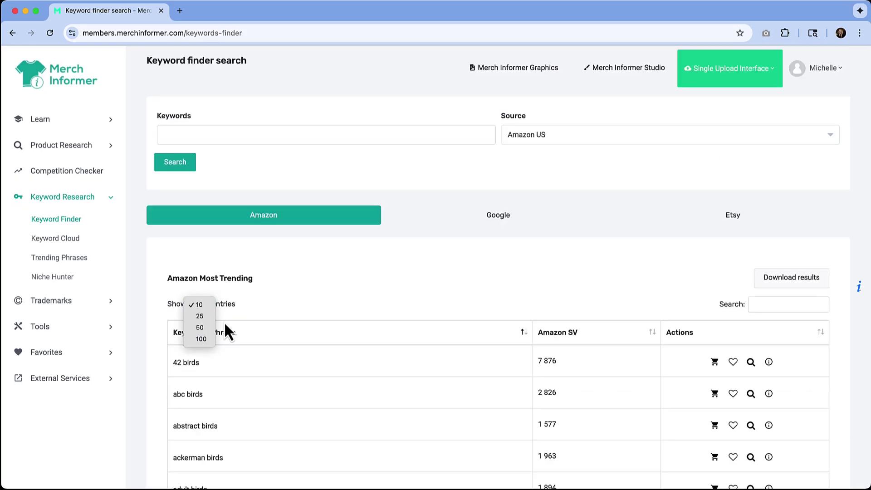
left_click(201, 339)
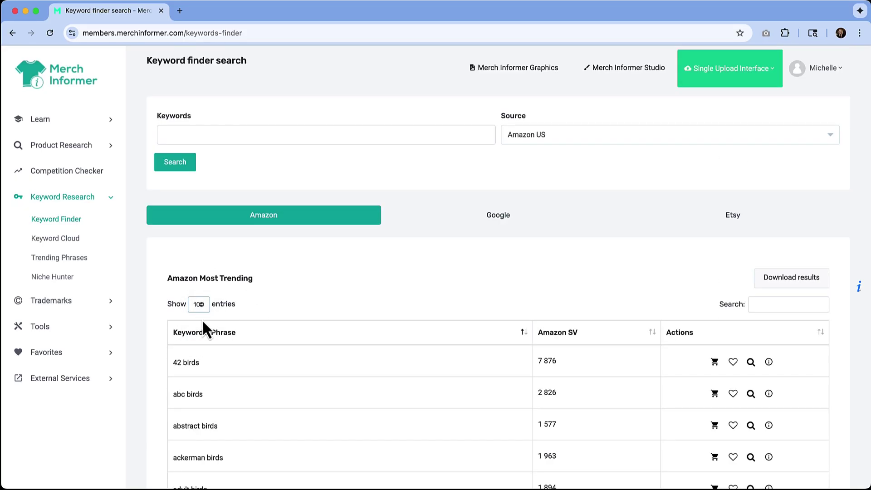
scroll(336, 330, "down", 8)
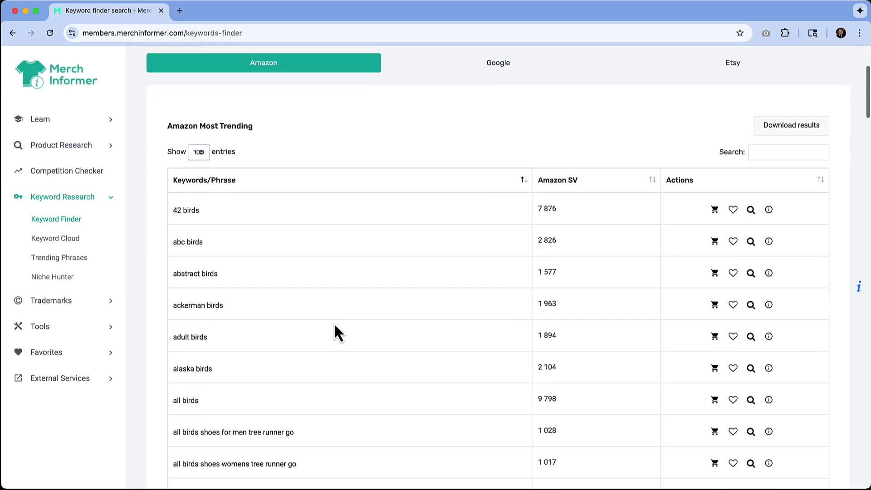
scroll(333, 323, "down", 20)
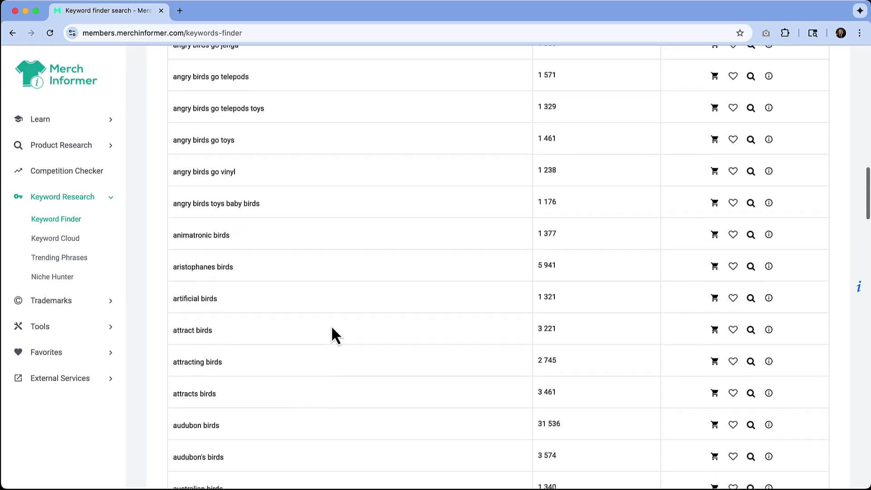
scroll(333, 336, "down", 20)
scroll(335, 331, "up", 20)
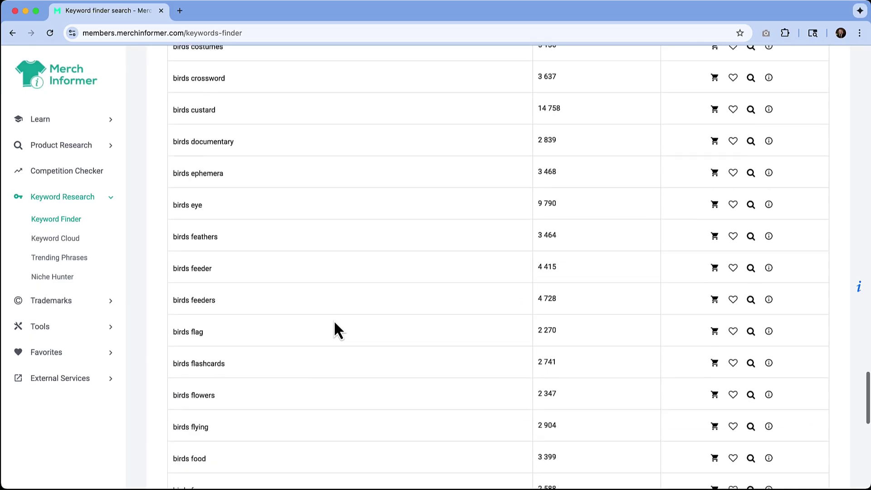
scroll(334, 320, "up", 20)
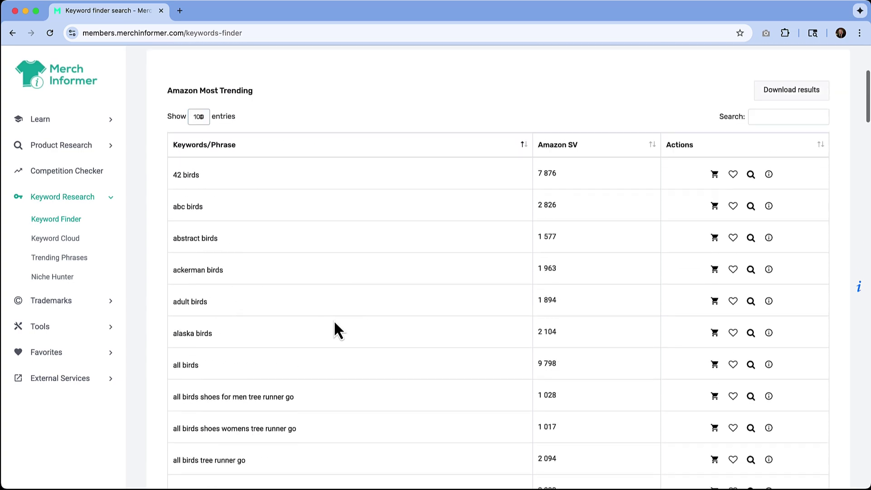
scroll(521, 199, "up", 2)
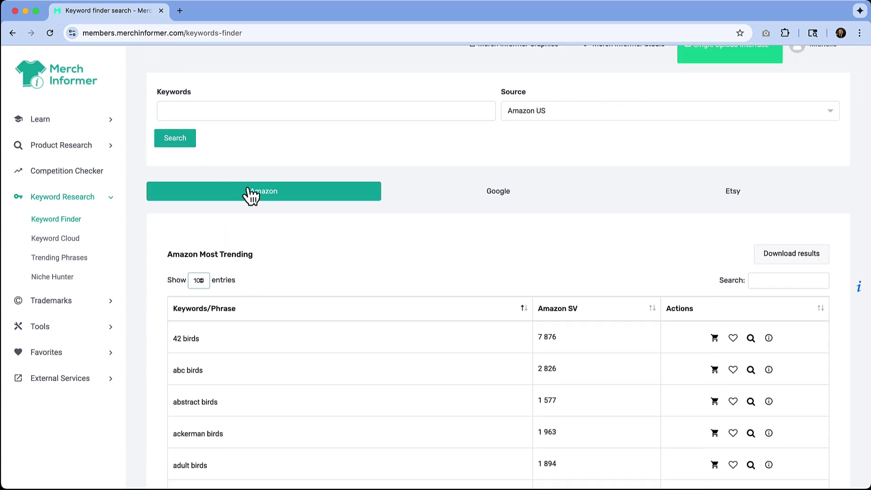
left_click(475, 198)
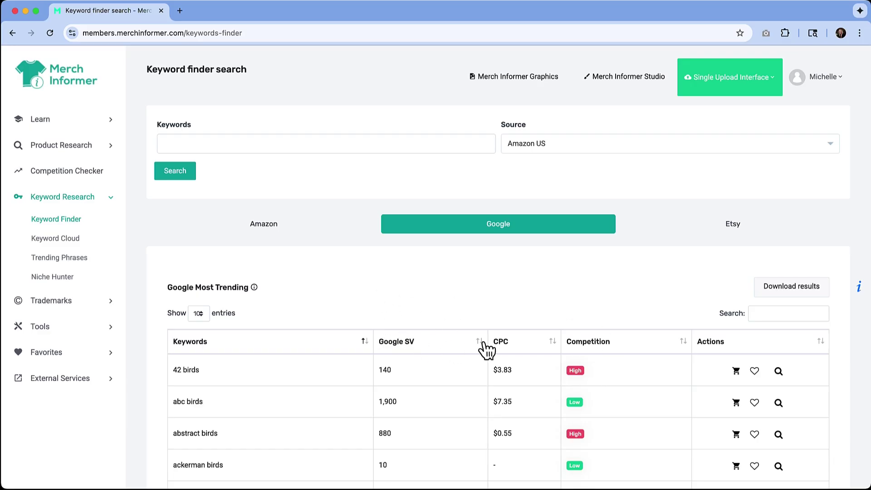
left_click(607, 348)
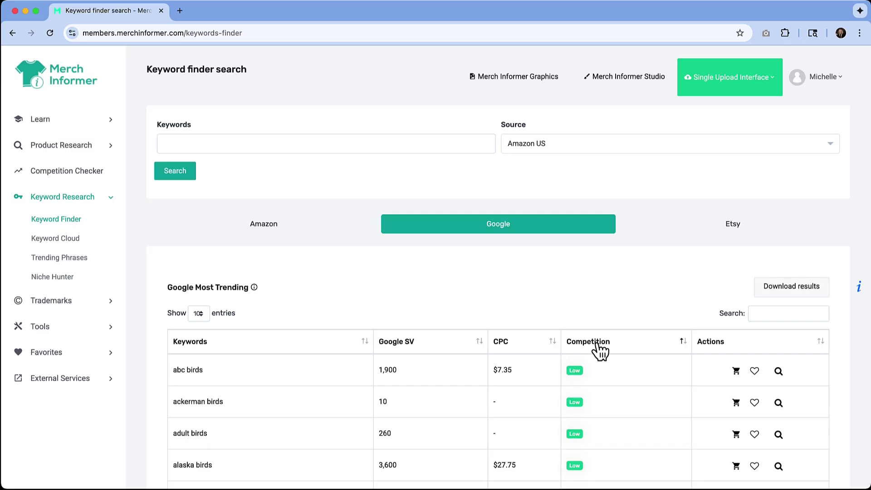
left_click(509, 353)
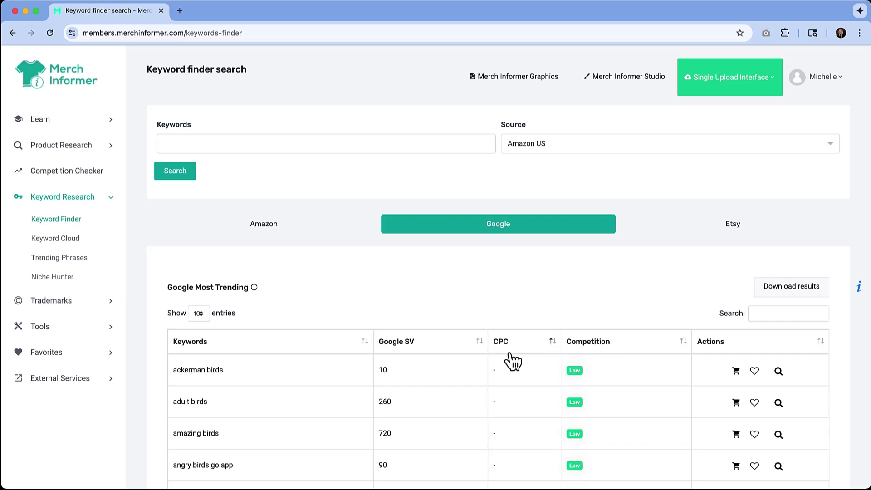
left_click(396, 347)
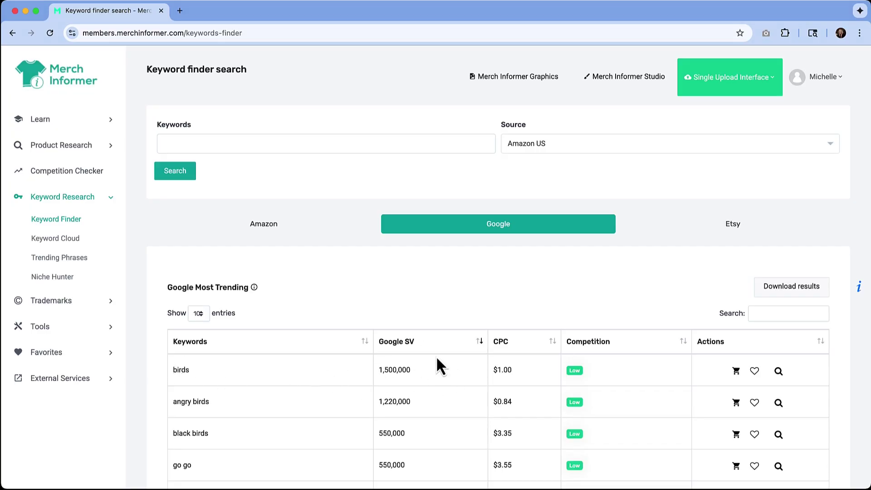
scroll(435, 359, "down", 4)
scroll(433, 352, "up", 4)
left_click(285, 222)
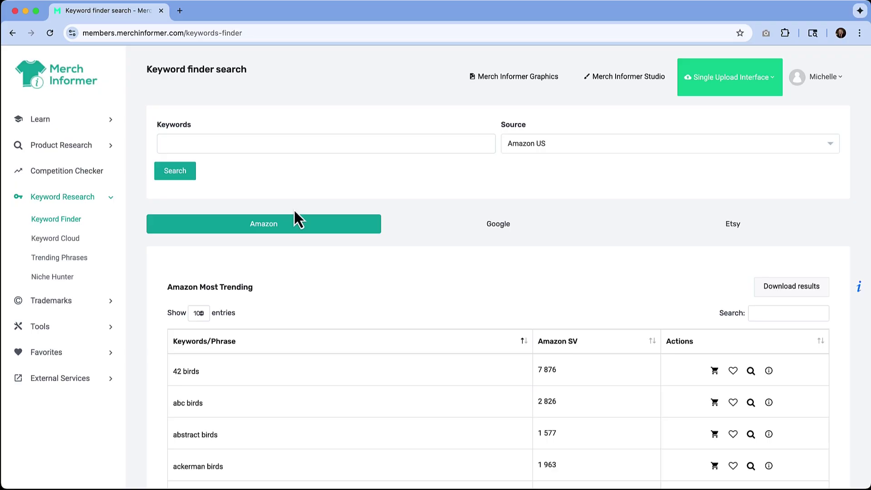
- On the Trademark Alerts page, add 'go eagles' to the trademark watch list
left_click(66, 301)
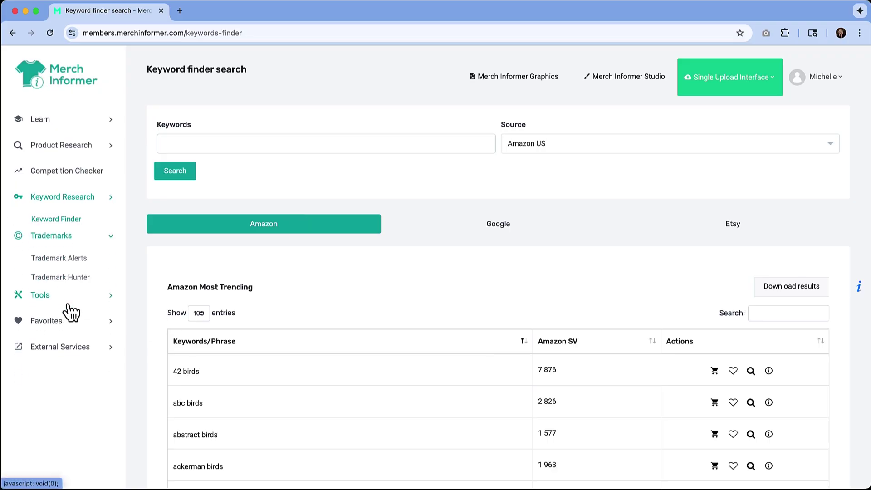
left_click(73, 247)
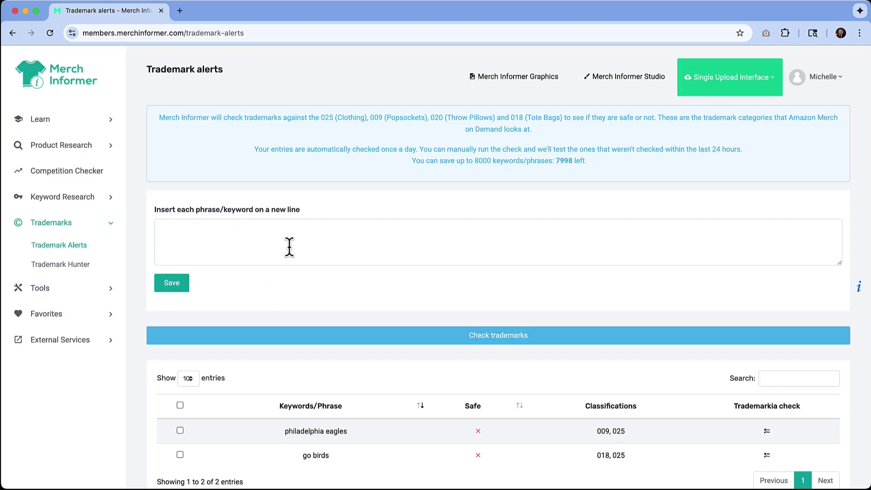
left_click(251, 245)
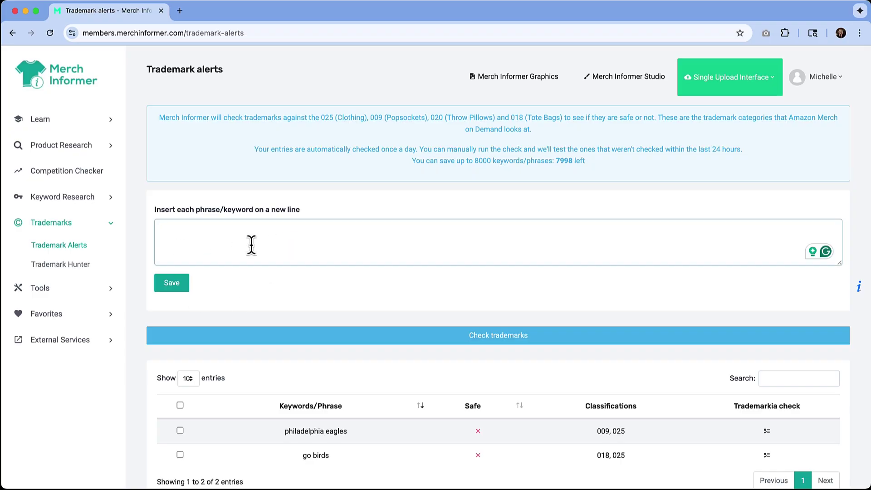
type("go eagles")
left_click(175, 284)
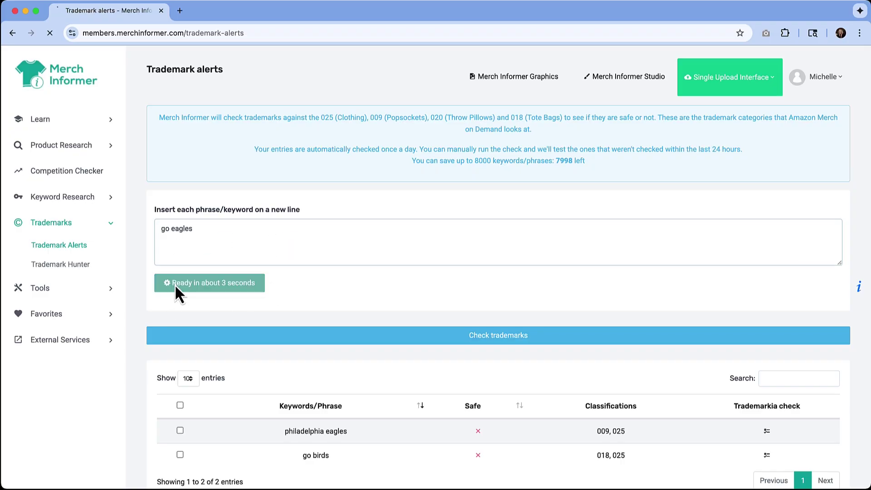
- Check trademarks for saved phrases and look up go birds on Trademarkia
scroll(456, 344, "down", 3)
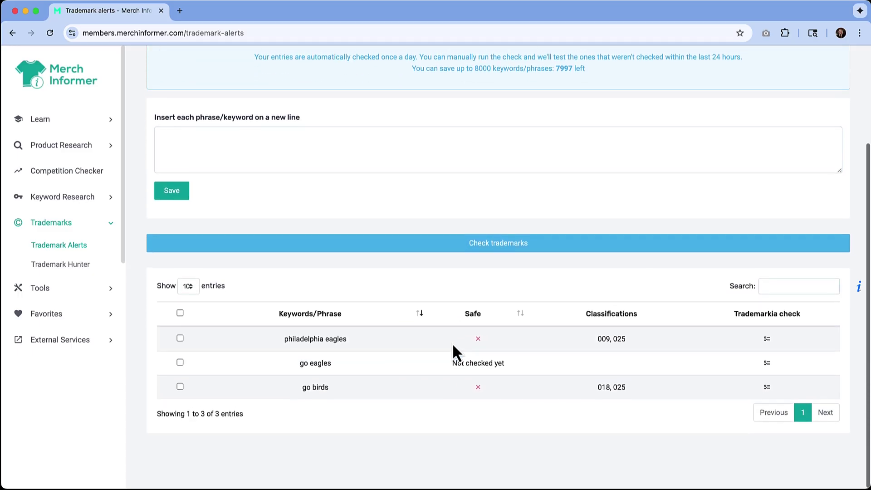
left_click(505, 248)
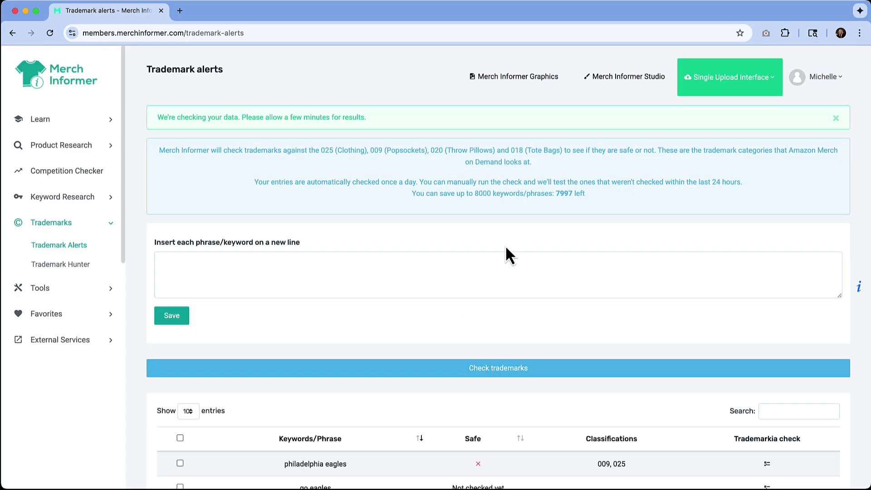
scroll(529, 294, "down", 3)
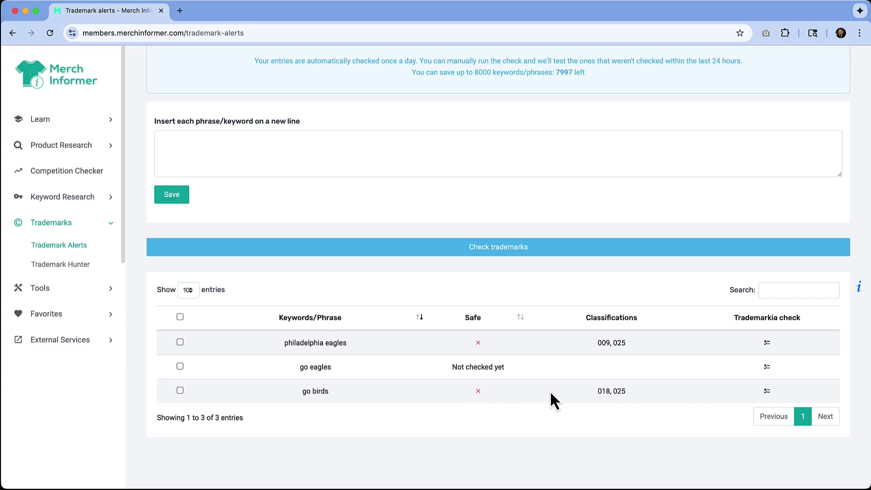
scroll(550, 394, "down", 1)
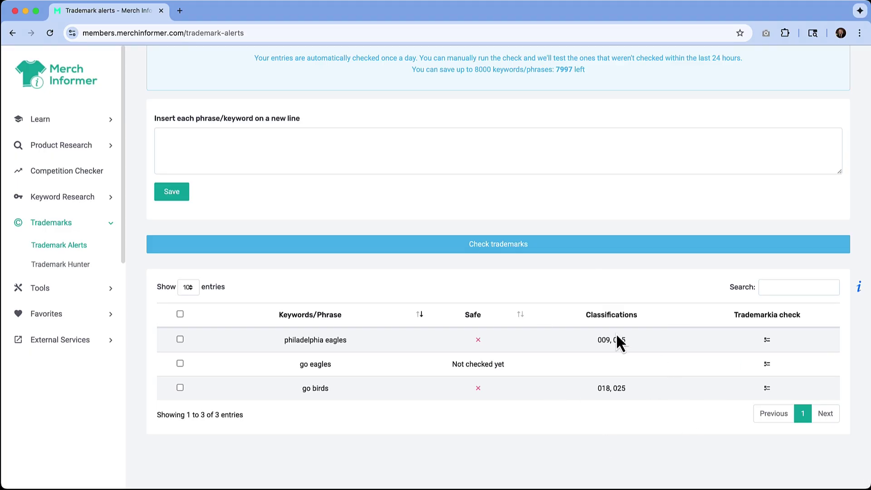
left_click(767, 389)
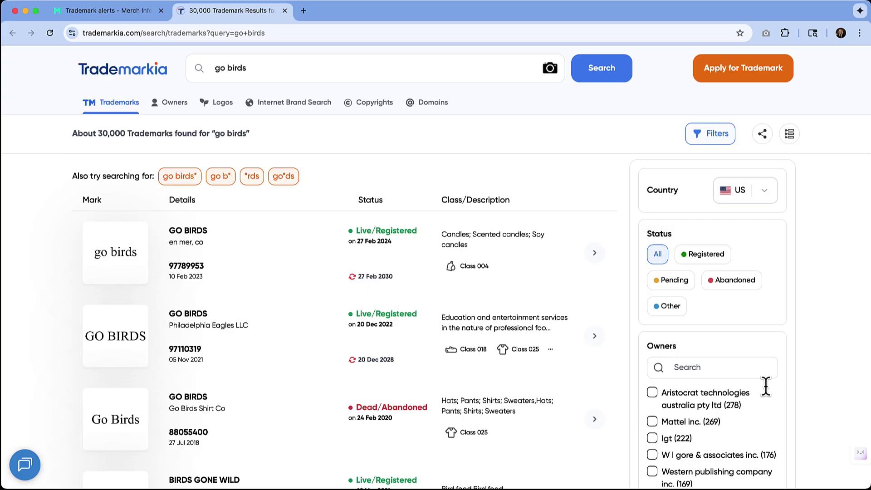
- Return from the Trademarkia results to the Merch Informer Trademark Alerts tab
left_click(126, 11)
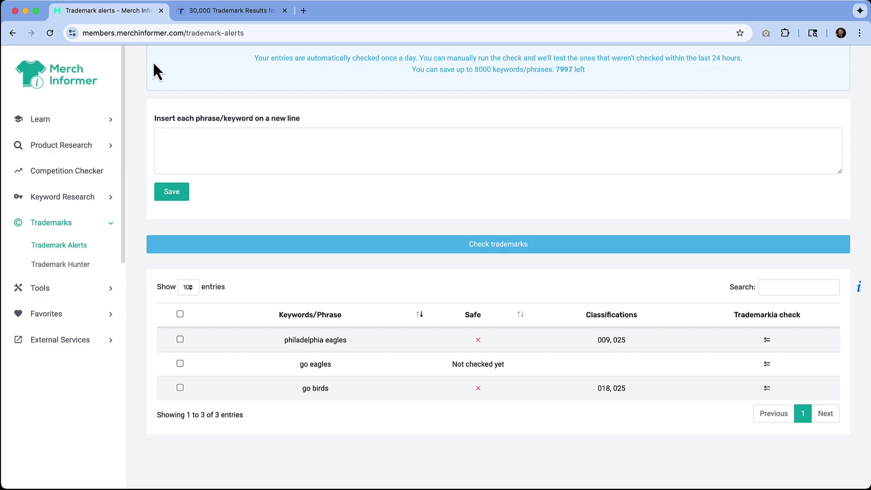
- Expand External Services in the sidebar and launch Merch Designer in a new tab
scroll(154, 62, "up", 1)
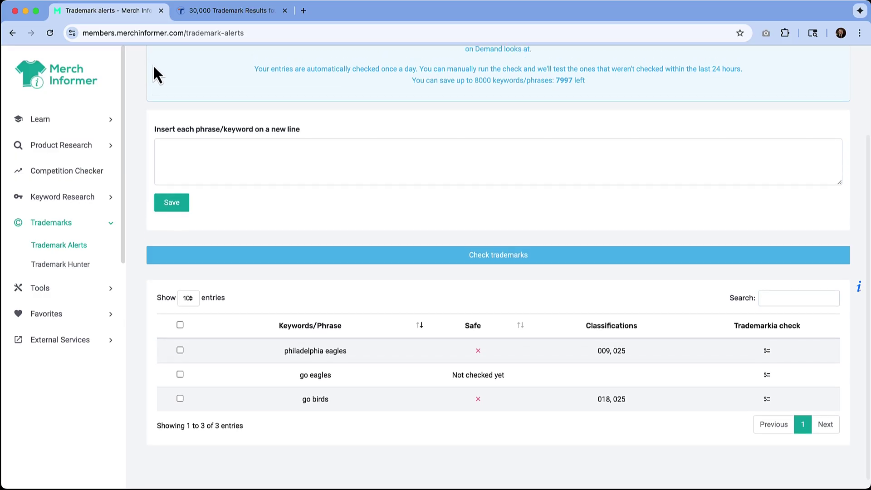
scroll(170, 83, "up", 1)
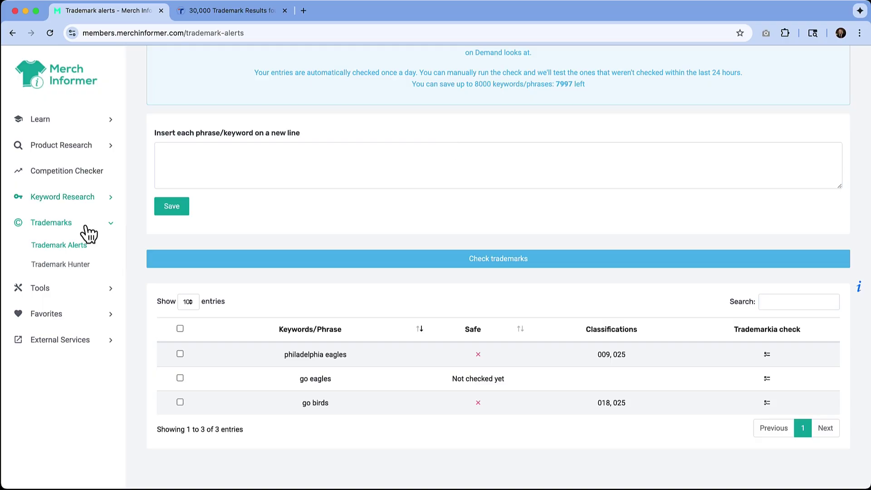
left_click(53, 342)
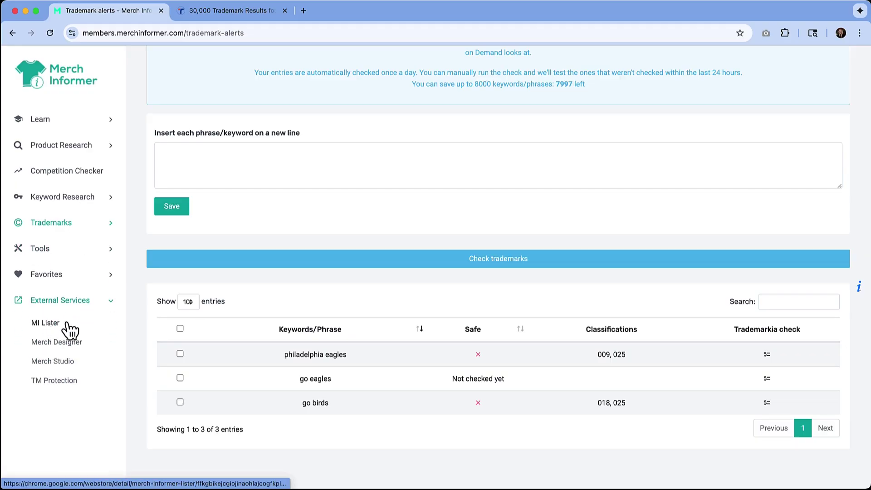
left_click(53, 343)
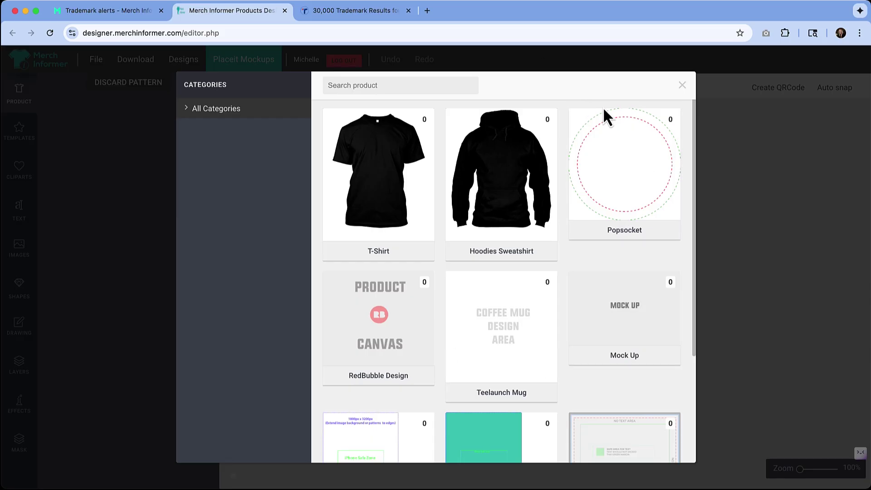
- Start a T-Shirt design and try pink and white before settling on maroon
mouse_move(595, 132)
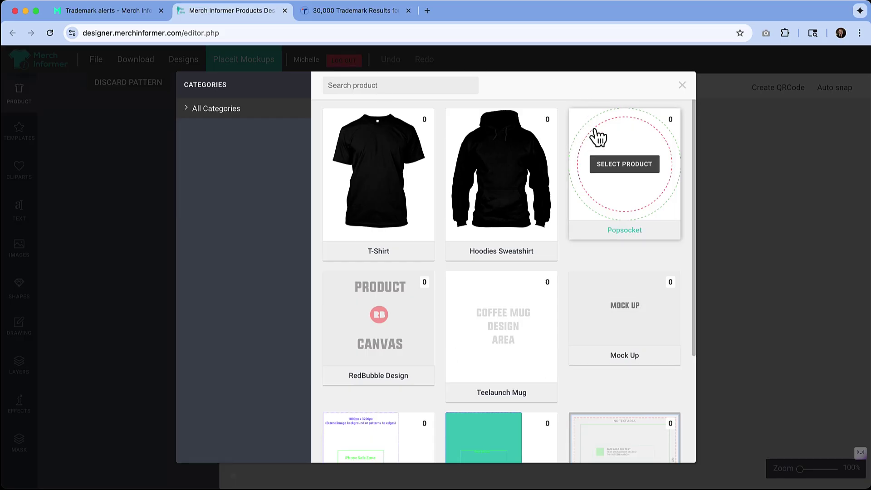
left_click(386, 180)
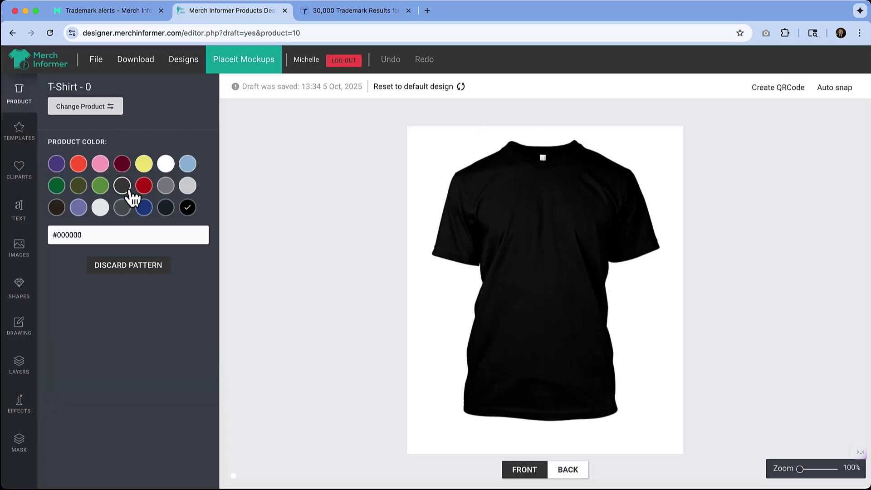
left_click(99, 165)
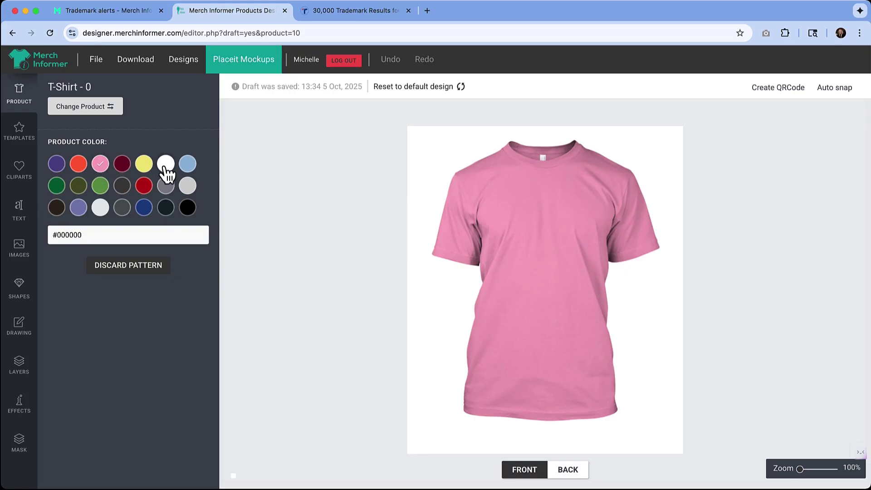
left_click(166, 166)
left_click(122, 166)
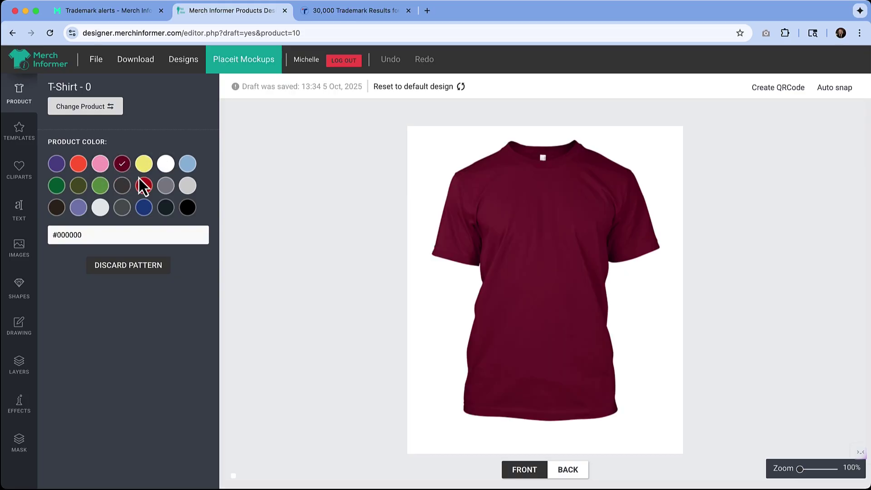
- Browse the Cliparts, Images and Text panels to see the text styles and fonts
left_click(19, 177)
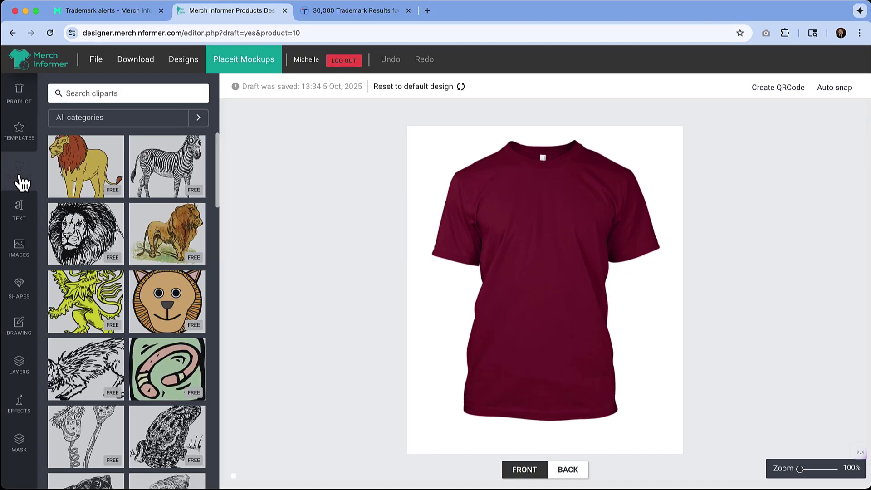
left_click(20, 247)
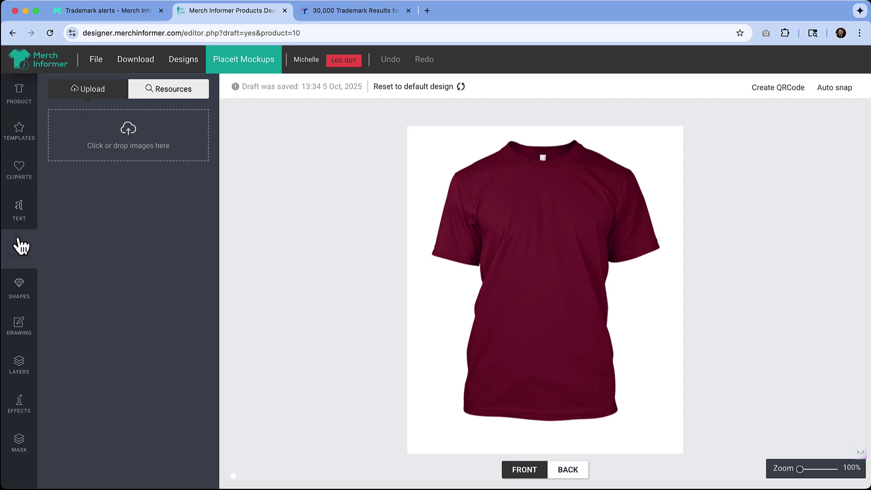
left_click(22, 214)
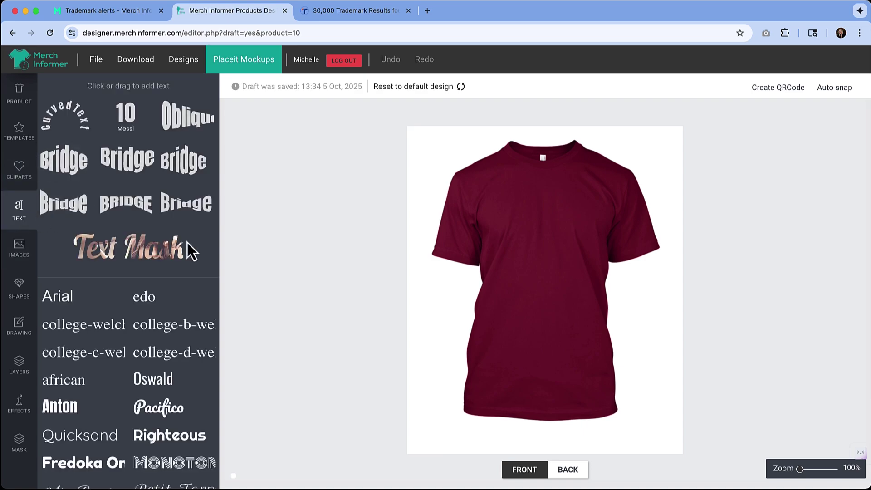
scroll(128, 220, "down", 1)
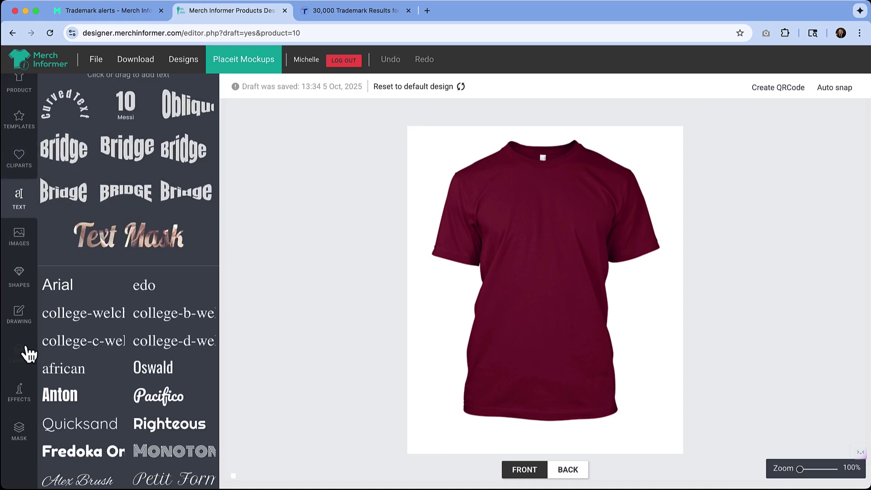
- Place a speech-bubble shape on the shirt's chest, then return to the Trademark alerts tab
left_click(21, 290)
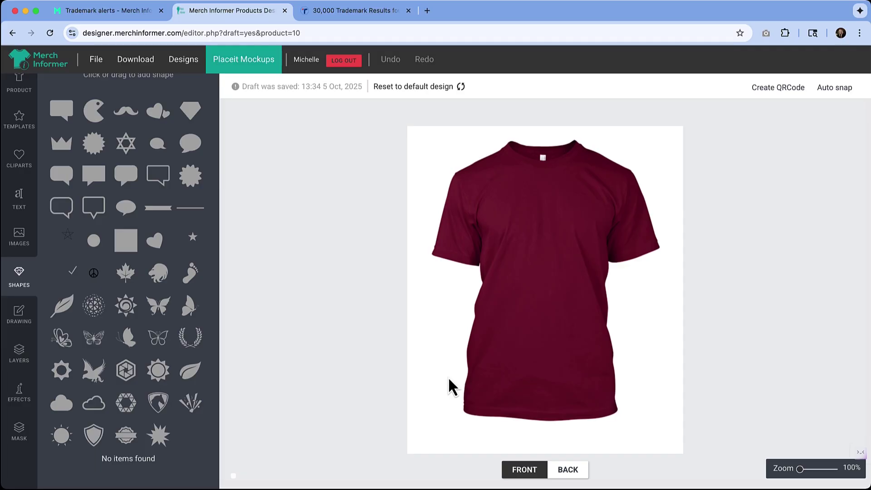
left_click_drag(126, 179, 592, 287)
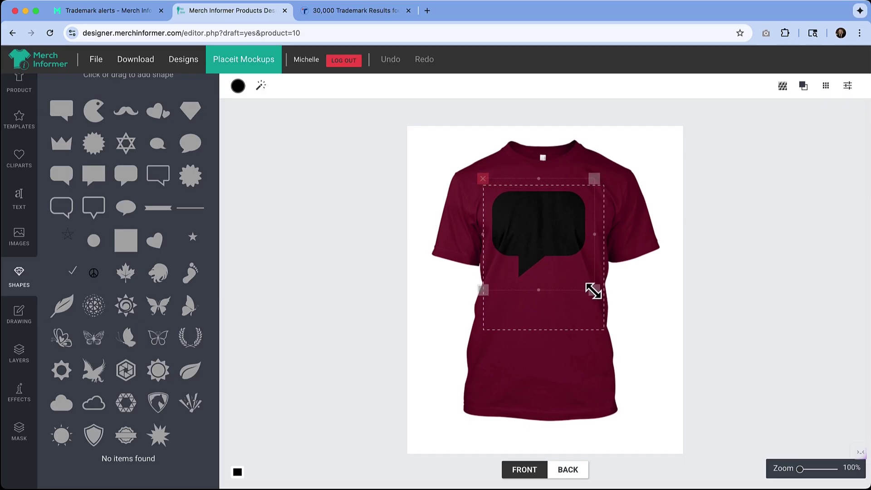
left_click_drag(542, 236, 550, 239)
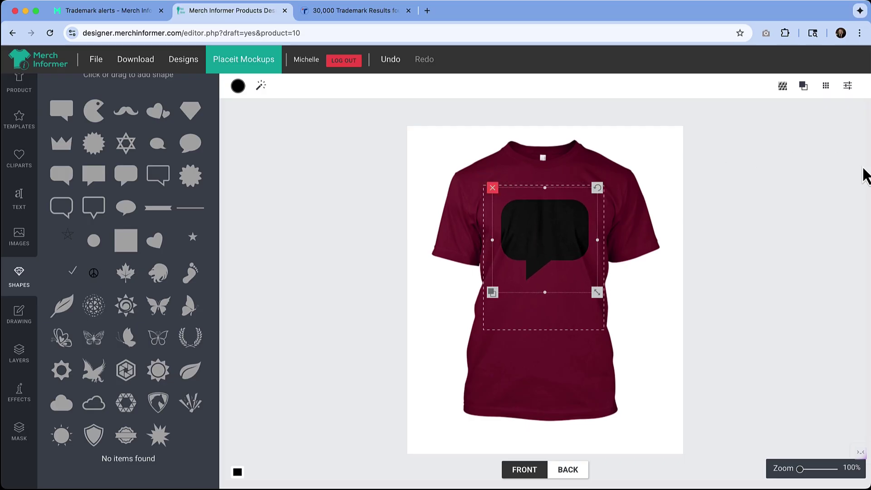
left_click(112, 13)
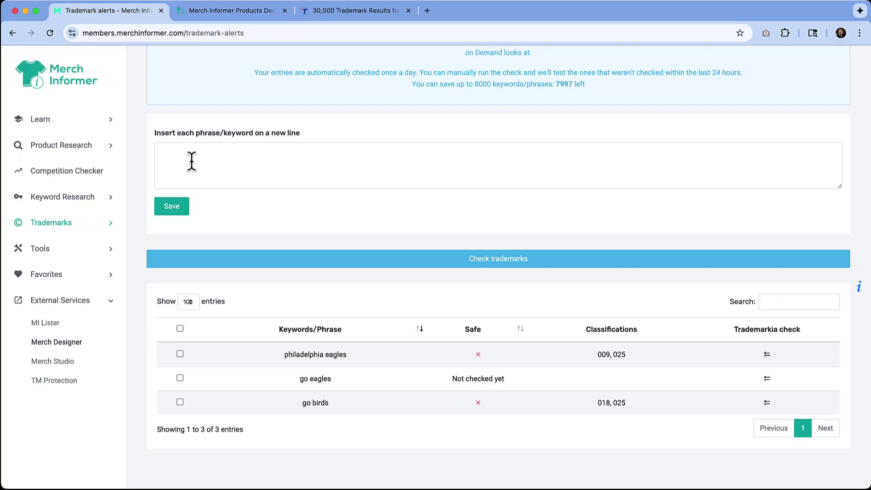
- Open the Competition Checker, then the Listing Score Checker tool
left_click(100, 172)
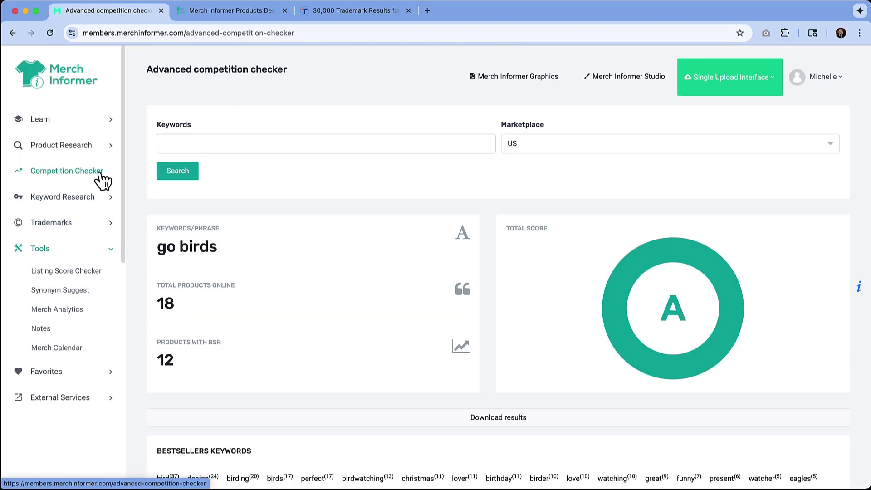
left_click(54, 274)
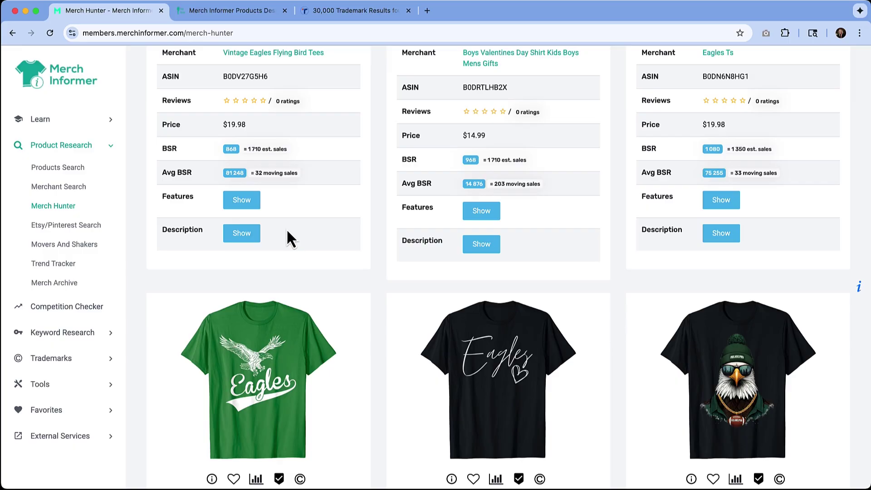
- Scroll down through the Merch Hunter list of bestselling Eagles shirts
scroll(287, 228, "down", 2)
scroll(287, 232, "down", 3)
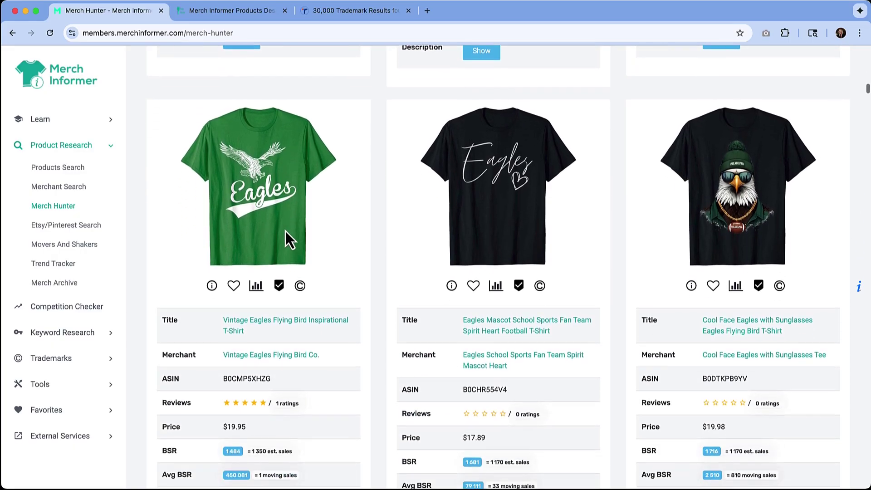
scroll(285, 229, "down", 1)
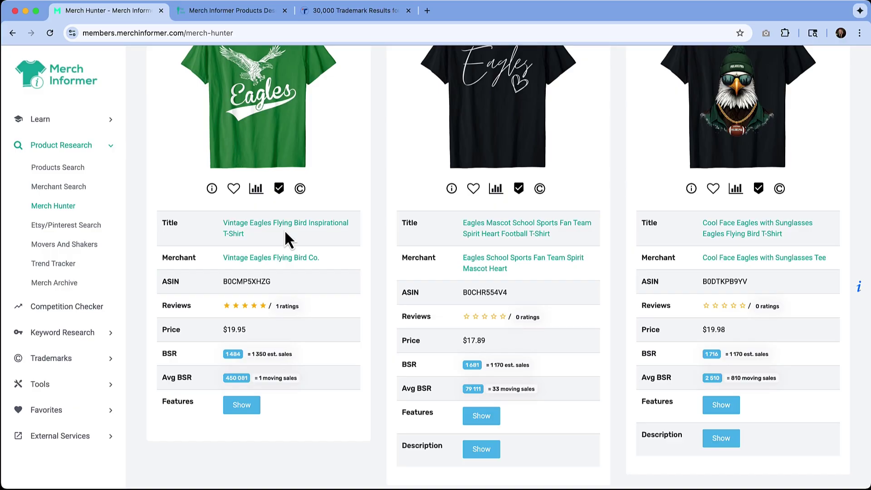
scroll(282, 232, "down", 4)
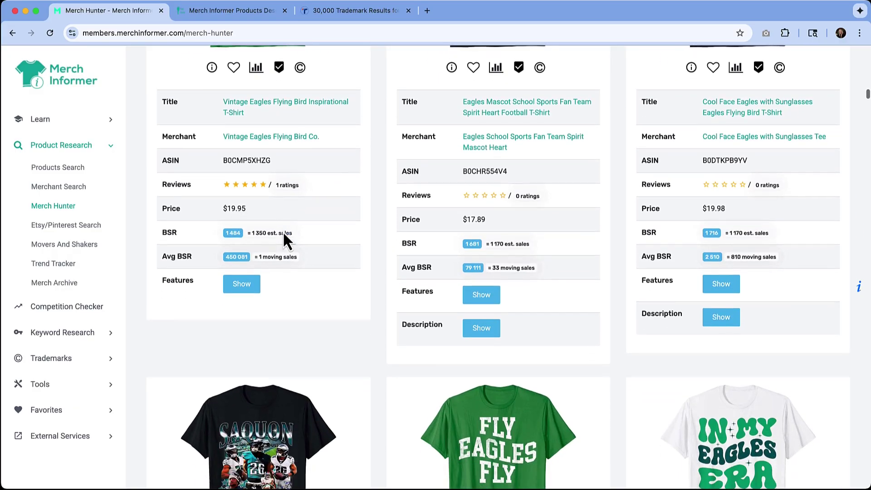
scroll(282, 231, "down", 3)
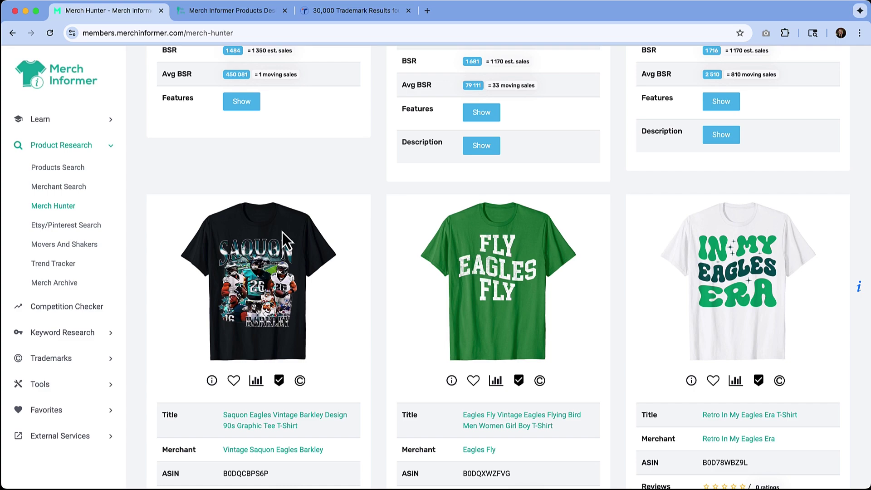
scroll(282, 232, "down", 3)
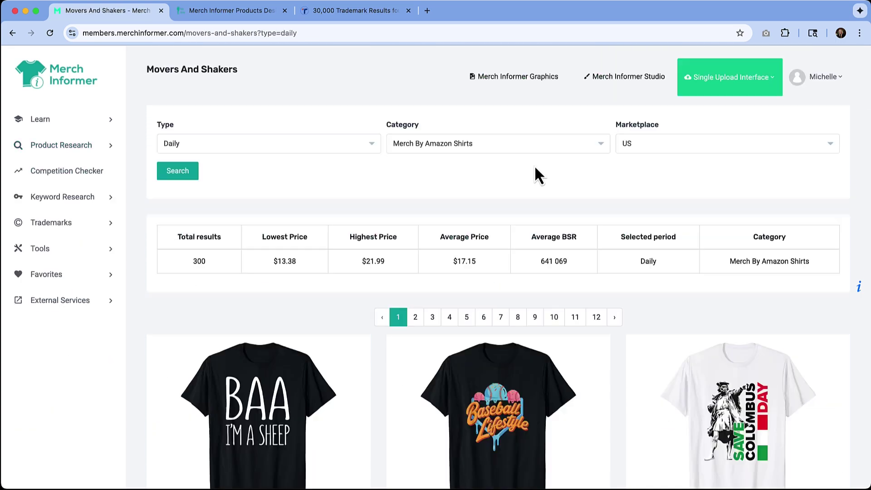
scroll(534, 168, "down", 2)
scroll(536, 168, "down", 6)
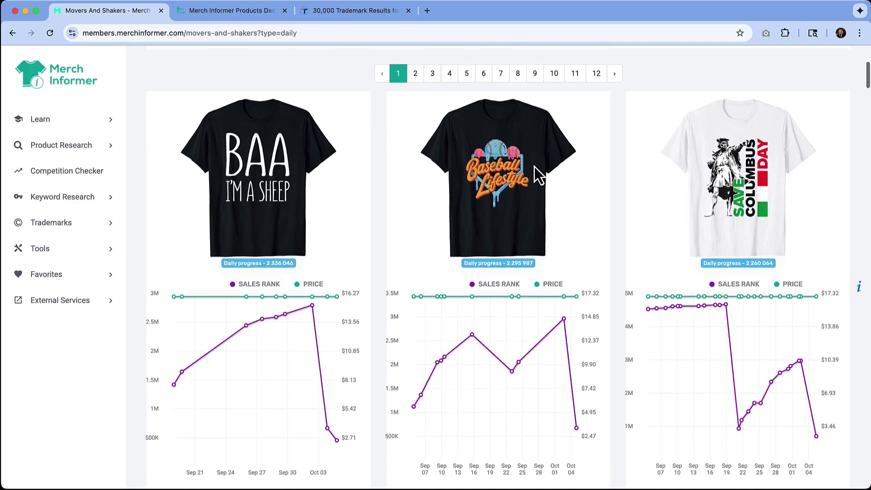
scroll(534, 167, "down", 5)
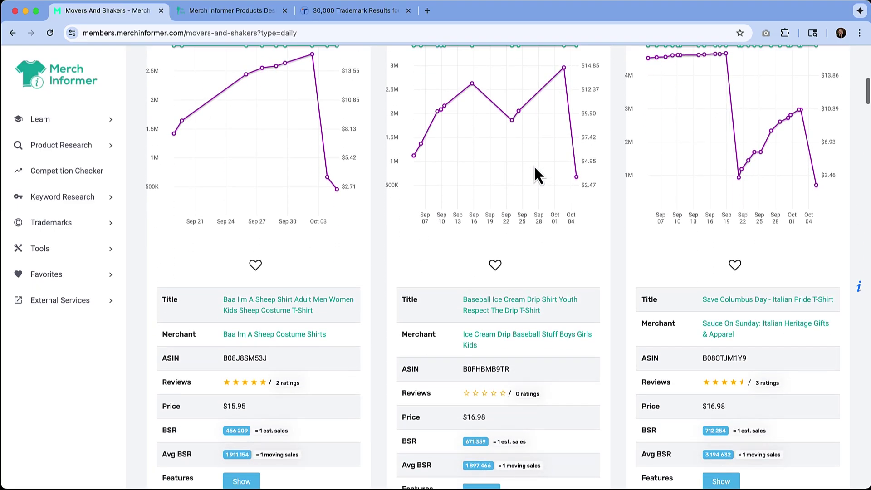
scroll(534, 168, "down", 9)
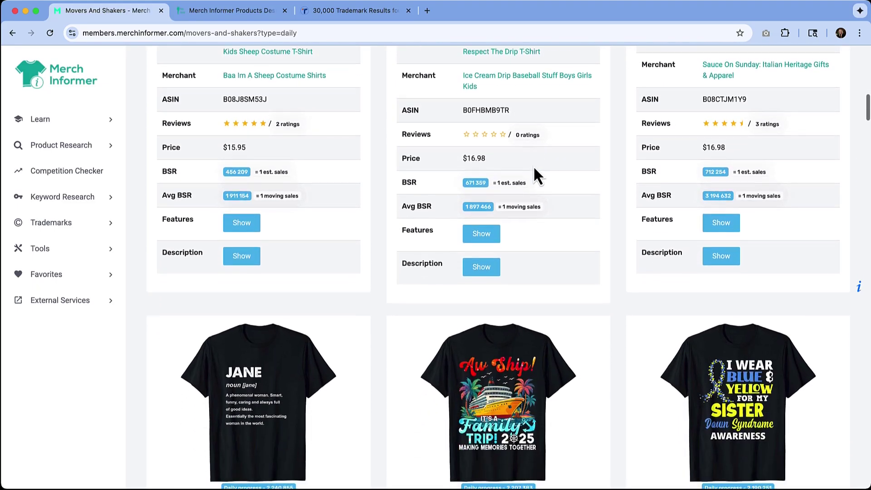
scroll(533, 168, "down", 4)
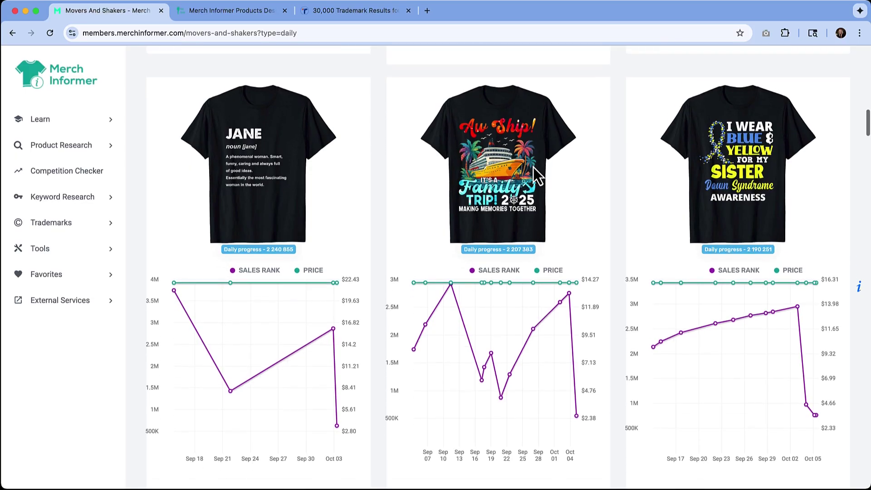
scroll(533, 169, "down", 9)
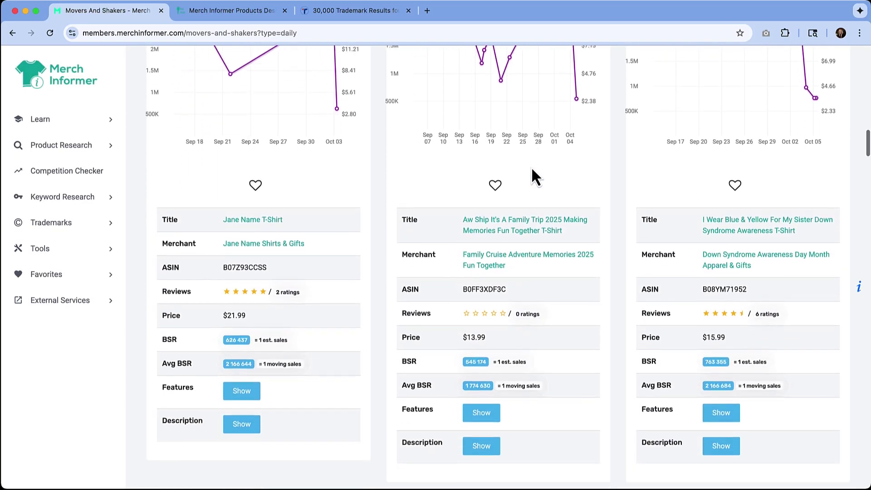